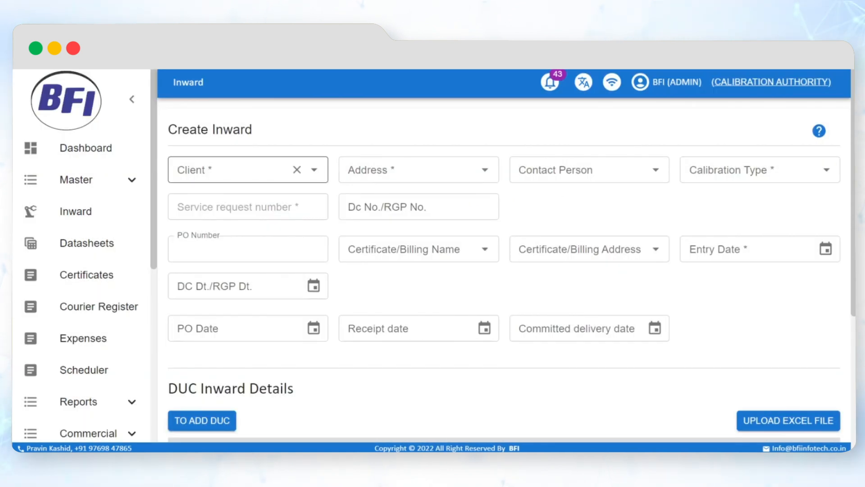
- Select Arrow Instruments as the client, choose its contact person, and set the calibration type to NABL
click(247, 170)
click(254, 285)
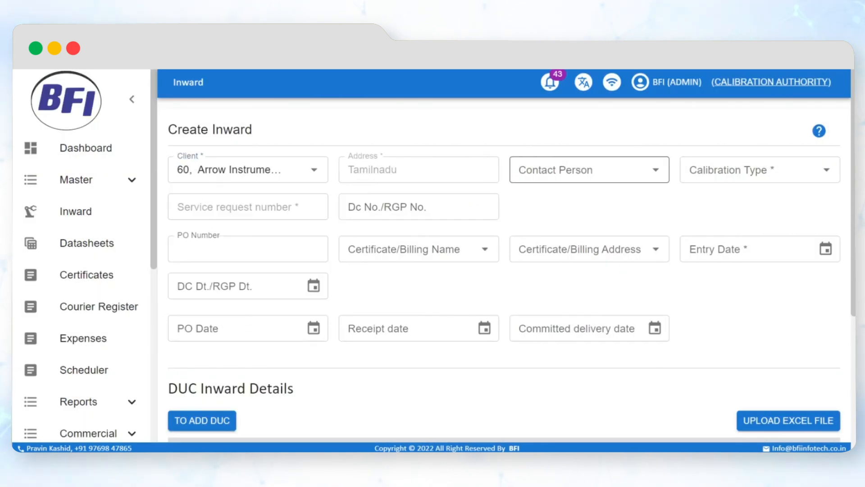
click(552, 170)
click(586, 201)
click(705, 173)
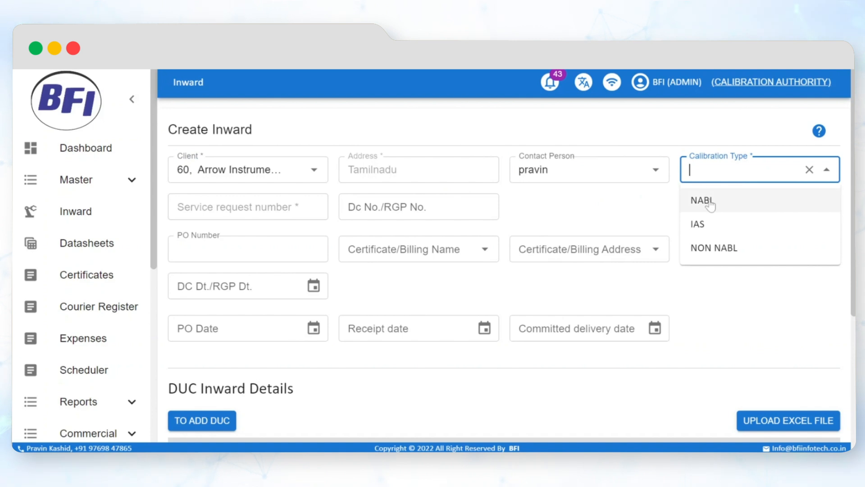
click(710, 203)
- Set the DC/RGP number to bfi003, fill in the PO number, and choose Arrow Instruments as the certificate/billing name
scroll(585, 216, down, 2)
click(390, 149)
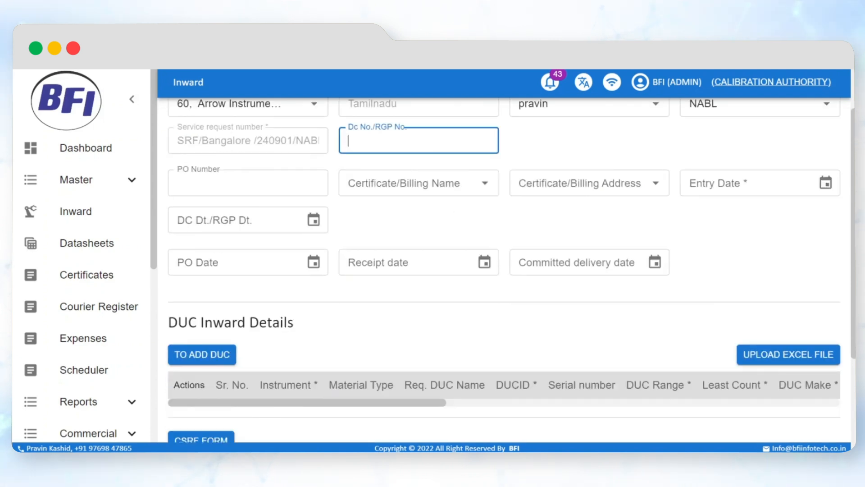
click(248, 183)
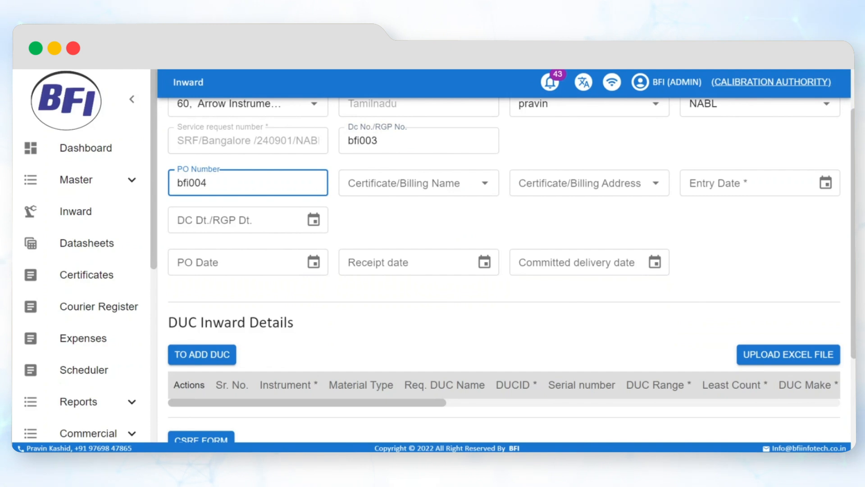
click(386, 183)
text(arr)
click(392, 212)
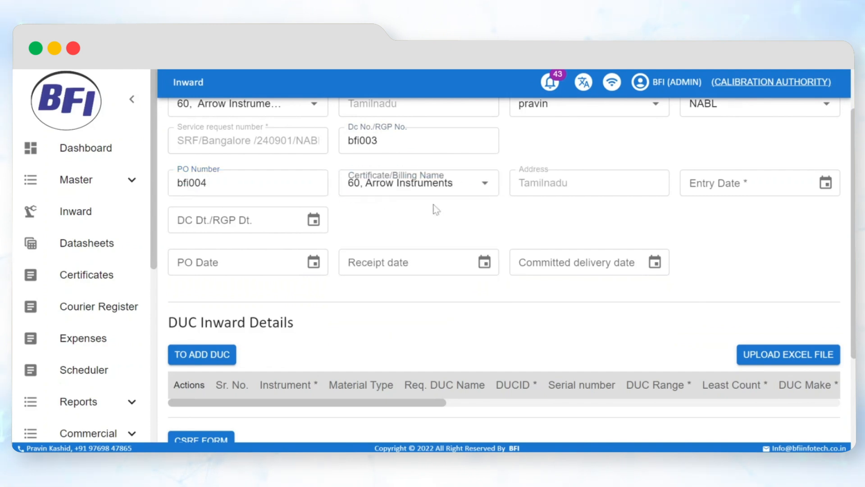
- Set the entry, DC/RGP, PO and receipt dates to 01/09/2024 and the committed delivery date to 04/09/2024
click(825, 182)
click(658, 274)
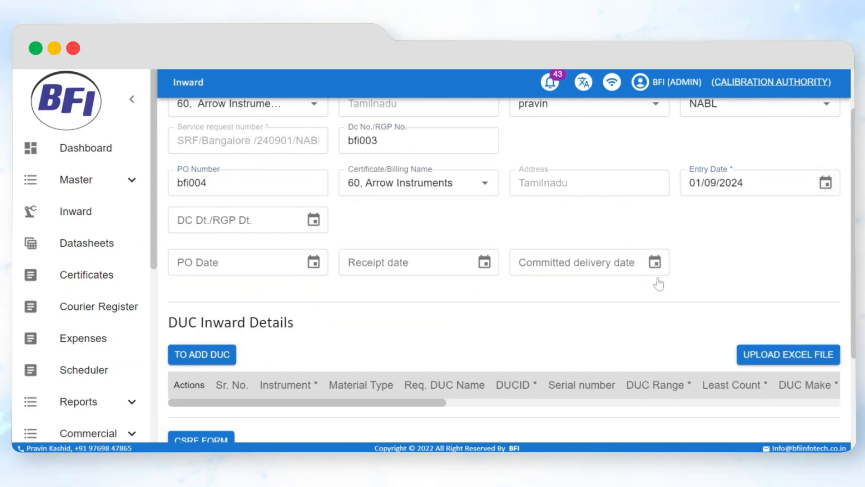
click(314, 219)
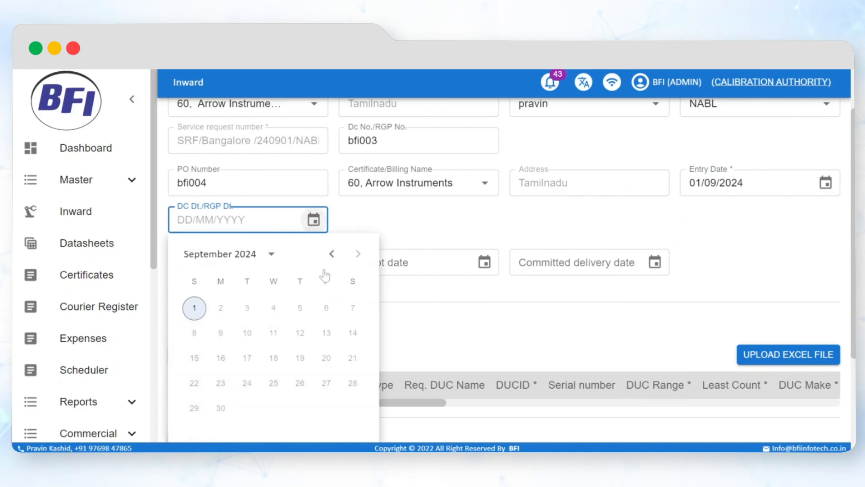
click(193, 307)
click(311, 263)
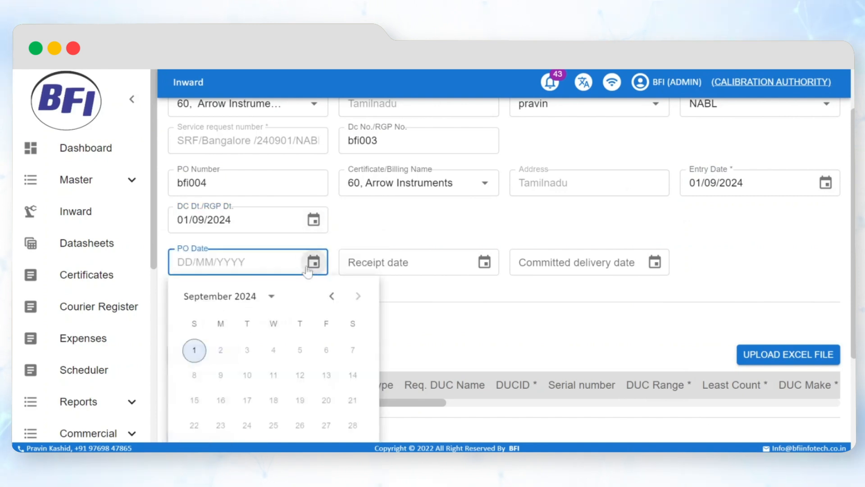
click(194, 349)
click(484, 262)
click(365, 349)
click(654, 262)
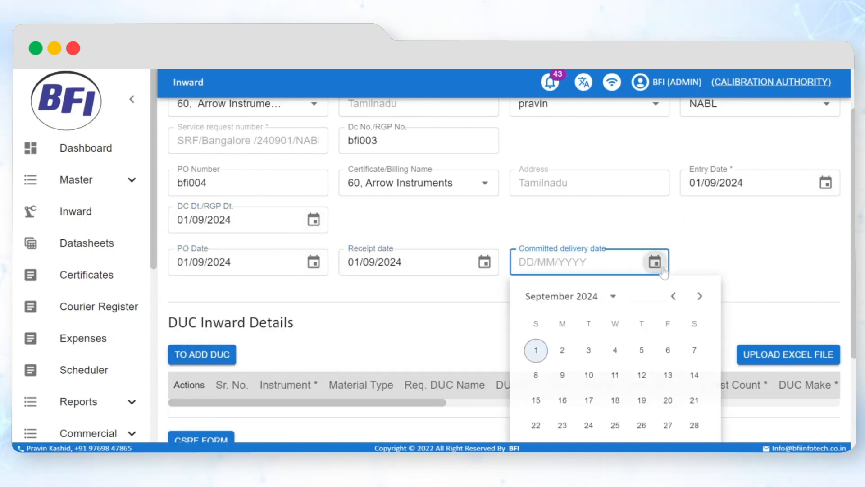
click(614, 350)
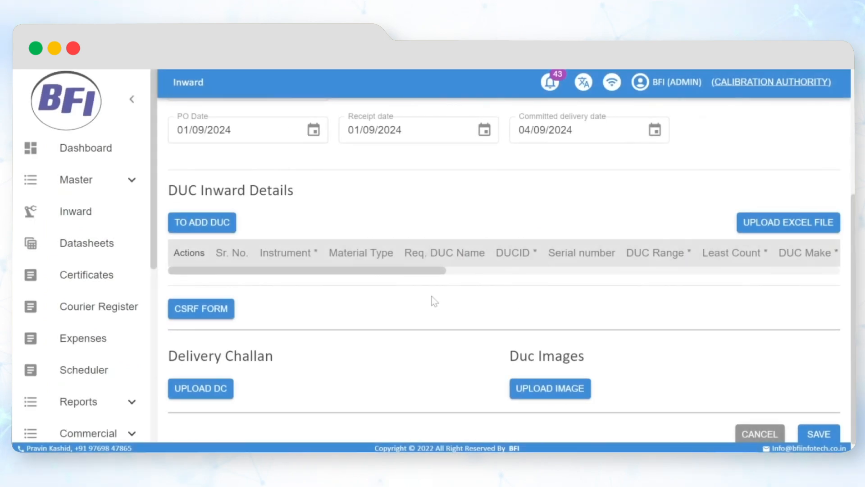
- Add a DUC with instrument 25, Pressure Gauge, requested DUC name Pressure Gauge, and DUC ID Bfi0032
click(202, 222)
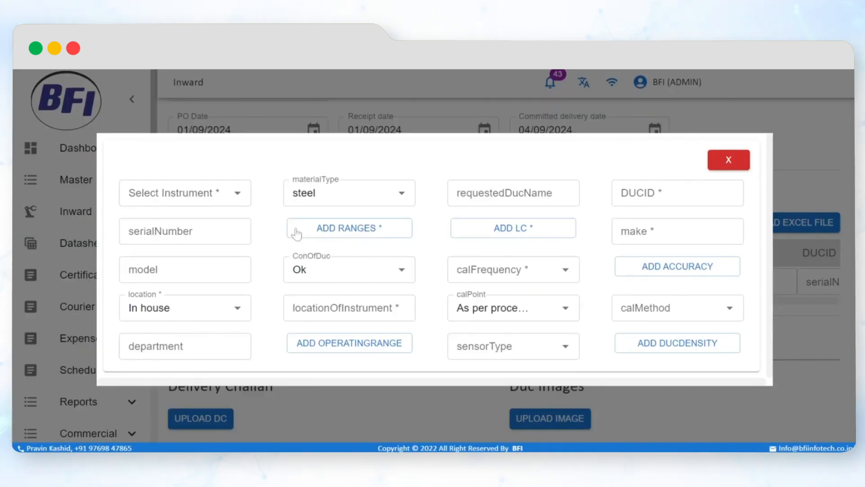
click(180, 192)
text(pres)
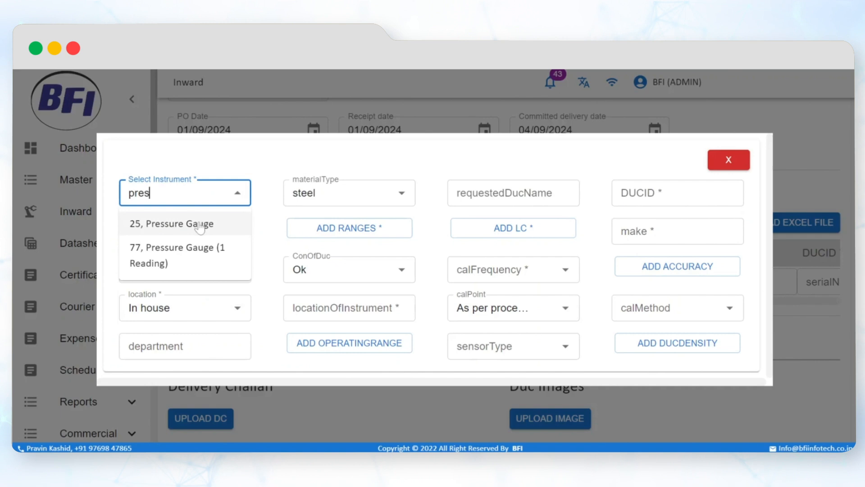
click(171, 224)
click(457, 193)
text(Pressure Gauge)
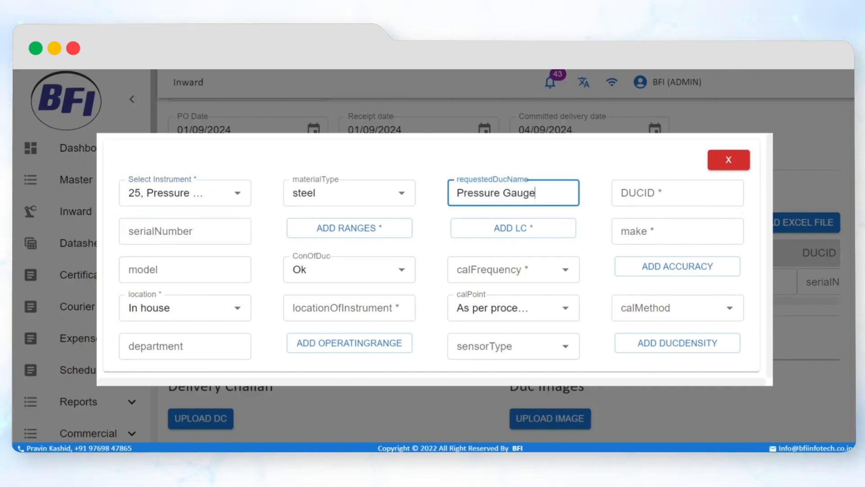
key(Tab)
text(Bfi0032)
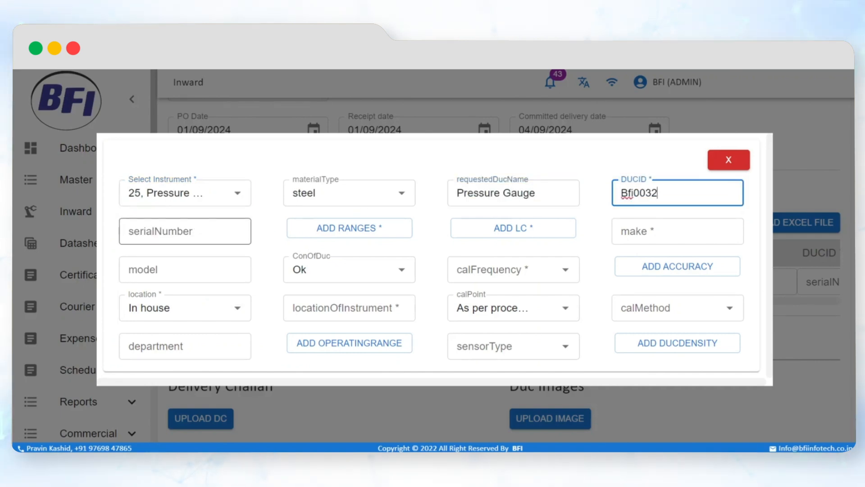
click(184, 231)
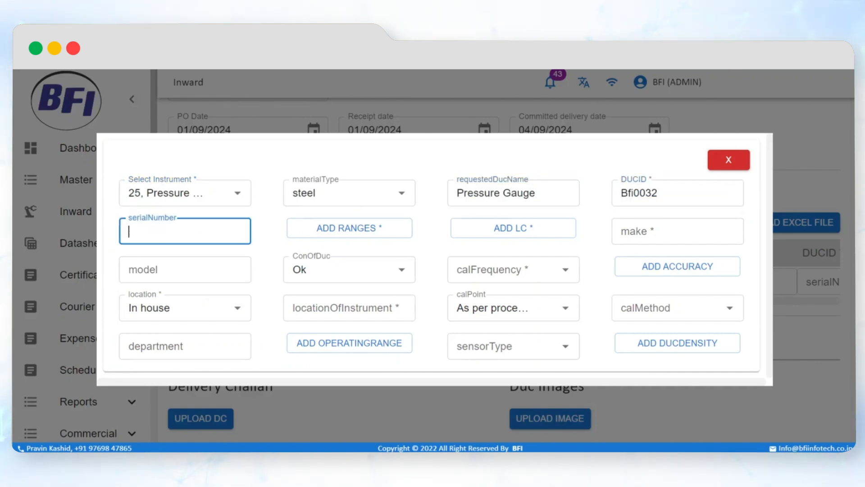
- Add a range of 0 bar to 6 bar to the pressure gauge entry
click(305, 228)
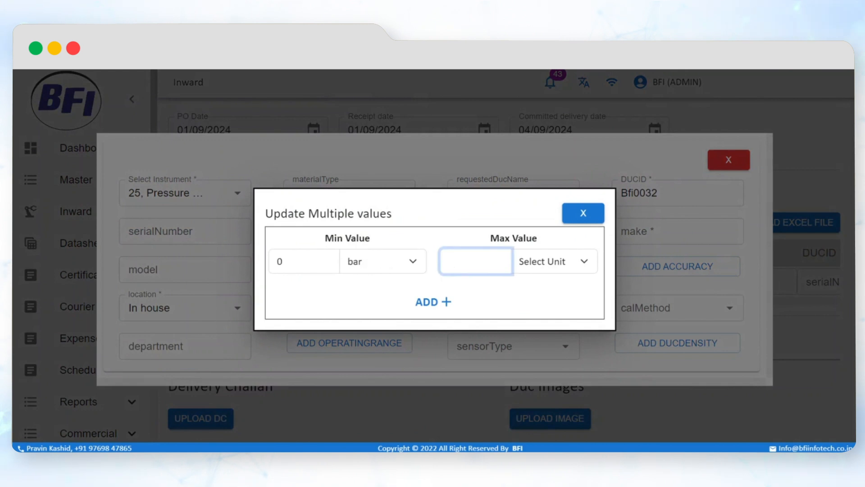
click(536, 270)
click(564, 216)
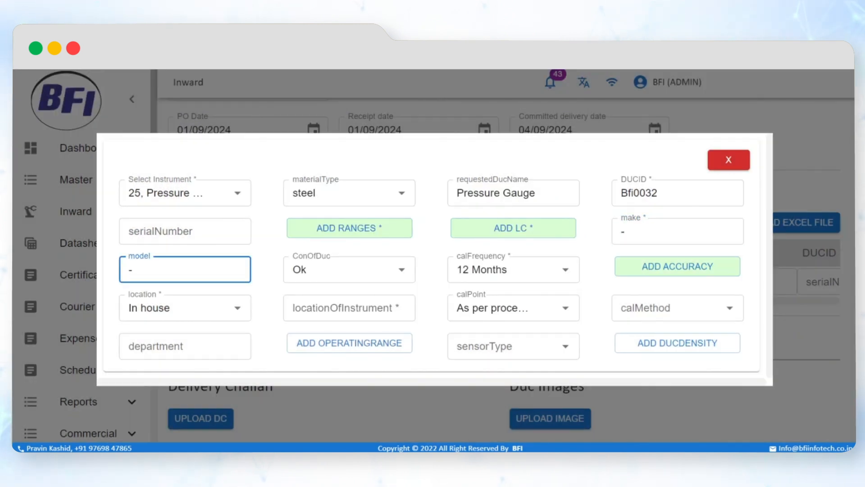
- Set the DUC's calibration location to Onsite and the location of instrument to main, and choose a calibration method
click(161, 309)
click(158, 363)
click(349, 307)
text(main line)
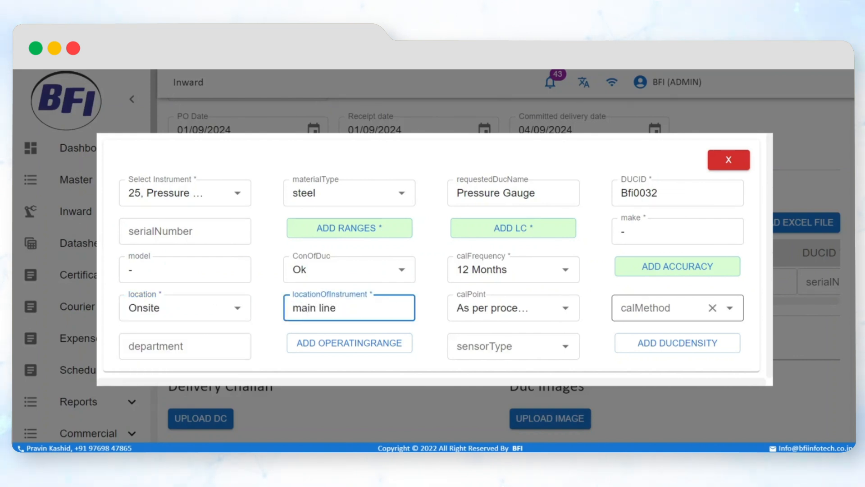
click(653, 308)
click(653, 338)
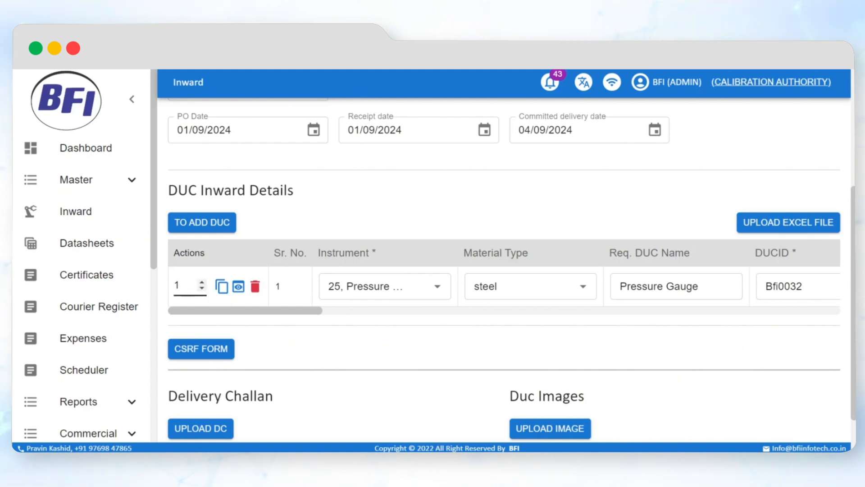
- Copy the pressure gauge row as a new row and change the copy's DUC ID to Bfi0034
click(222, 286)
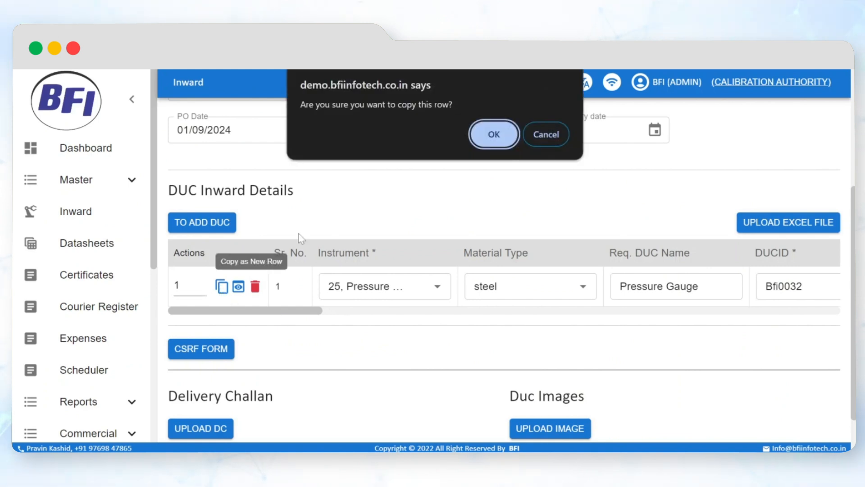
click(491, 140)
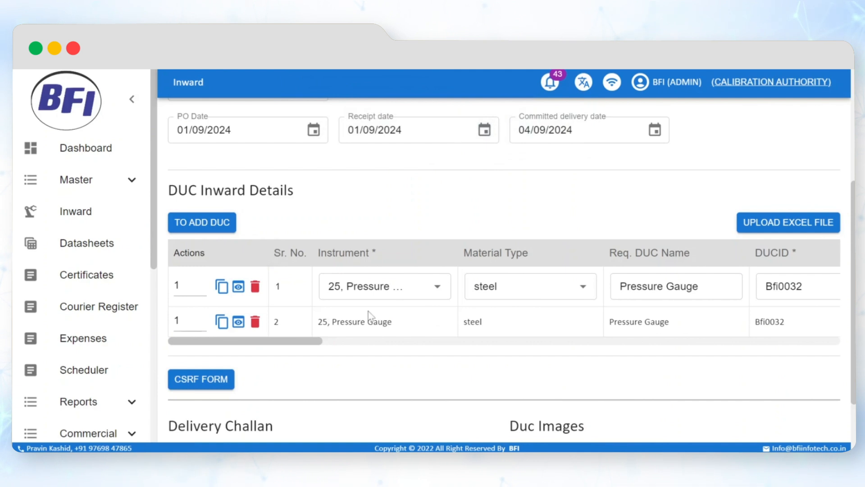
scroll(367, 315, down, 2)
drag(319, 276, 403, 276)
click(446, 251)
key(BackSpace)
text(4)
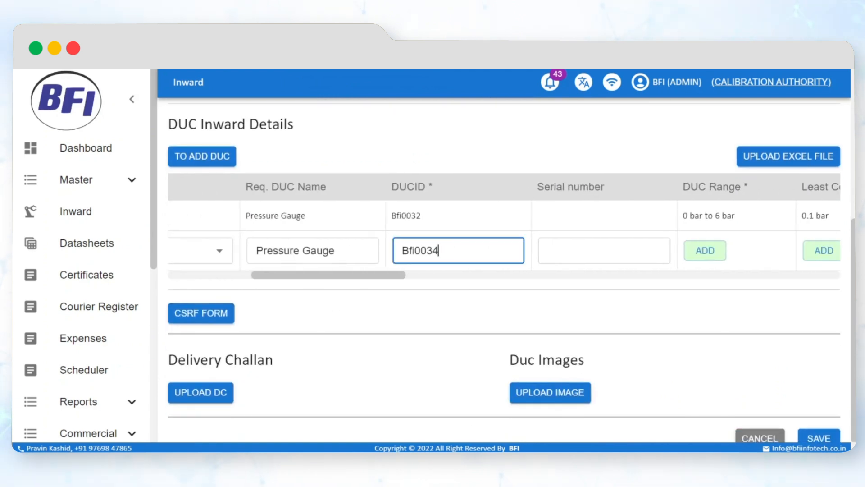
drag(385, 273, 226, 290)
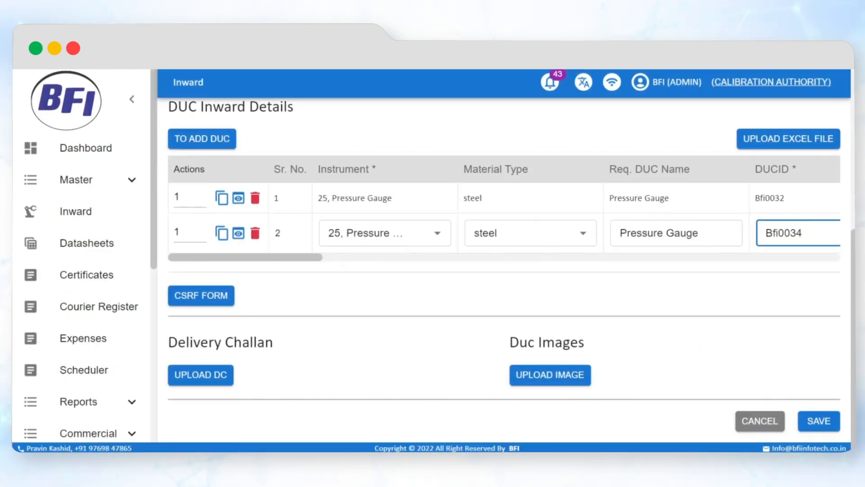
- Upload Weighing Balance C.pdf as the delivery challan and on-site-calibration-5-1024x683.jpg as a DUC image
click(218, 382)
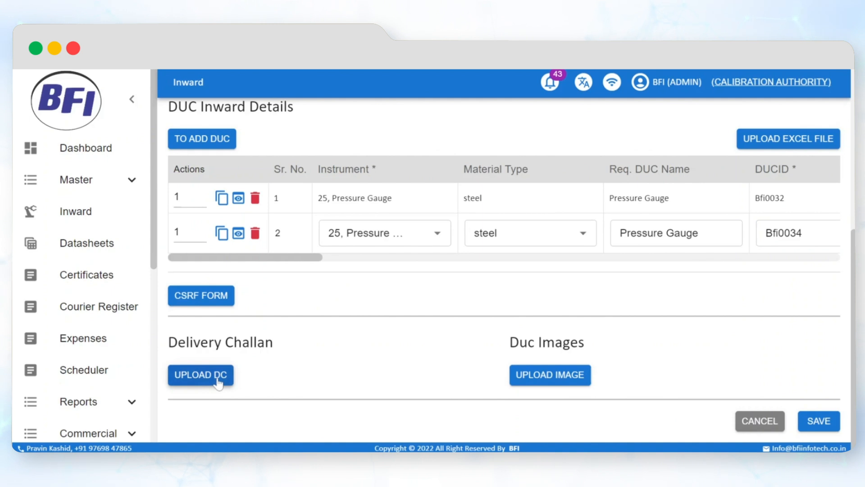
scroll(408, 248, down, 2)
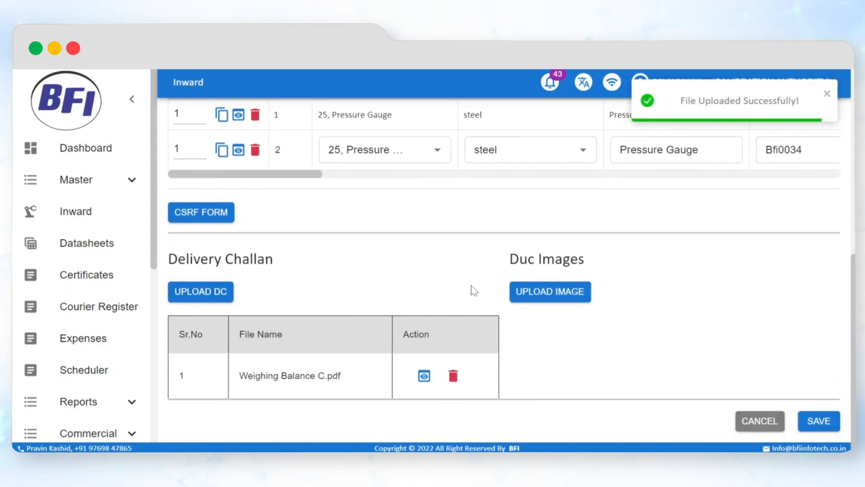
click(541, 298)
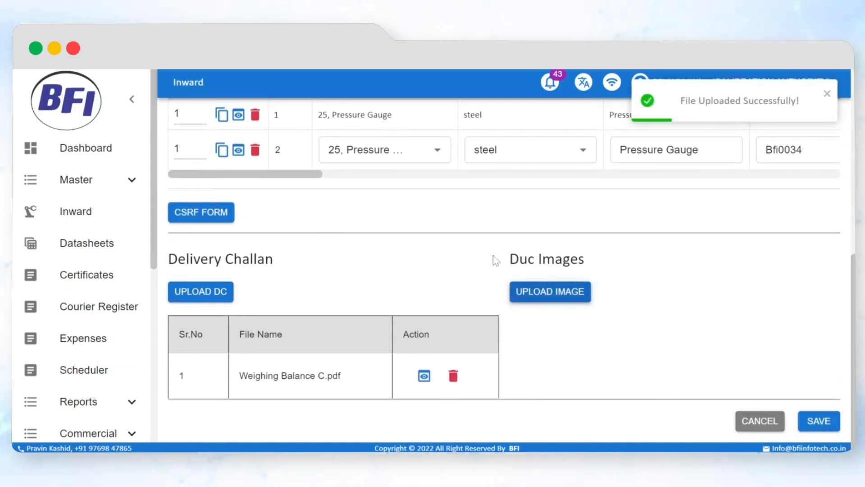
scroll(552, 293, down, 1)
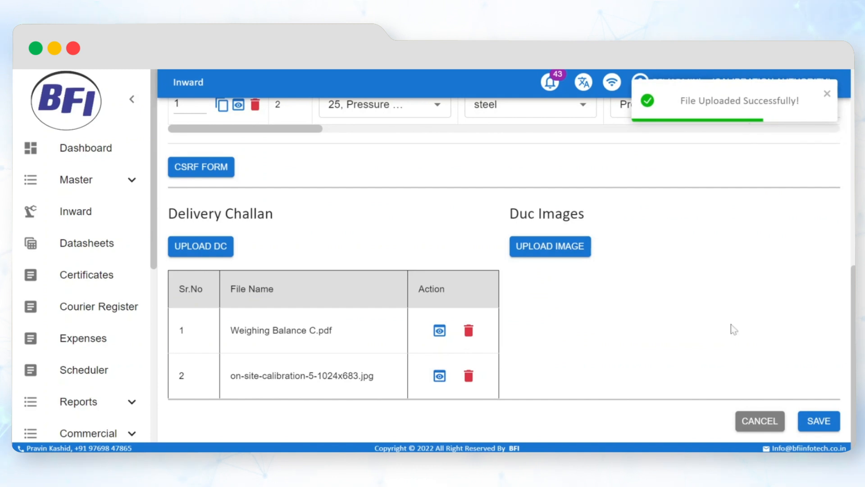
scroll(703, 320, up, 2)
scroll(755, 348, down, 2)
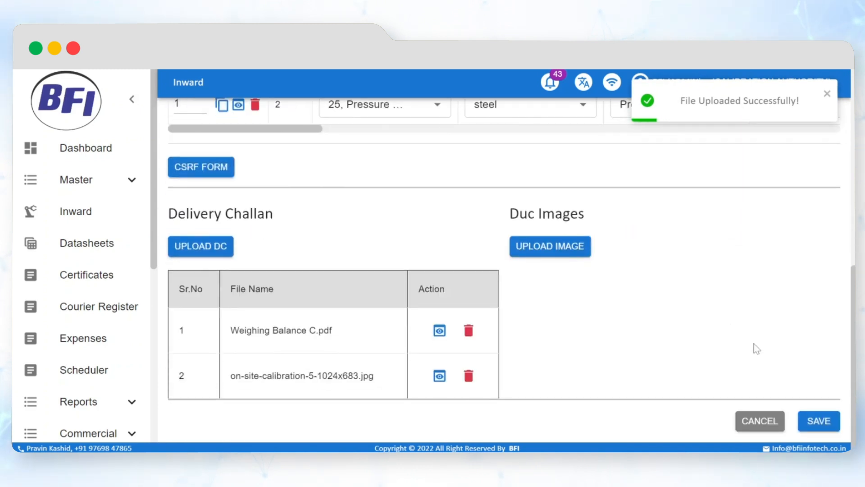
- Save the inward entry and open the SRF print view of the new Arrow Instruments record
click(827, 425)
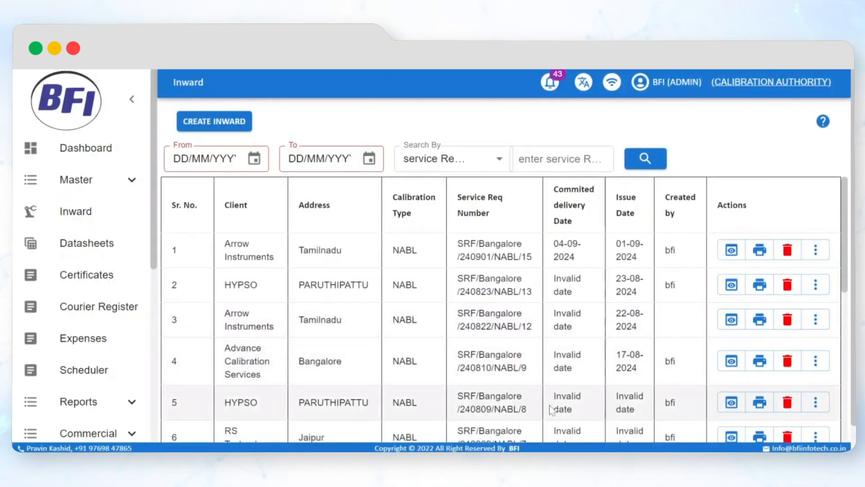
click(90, 212)
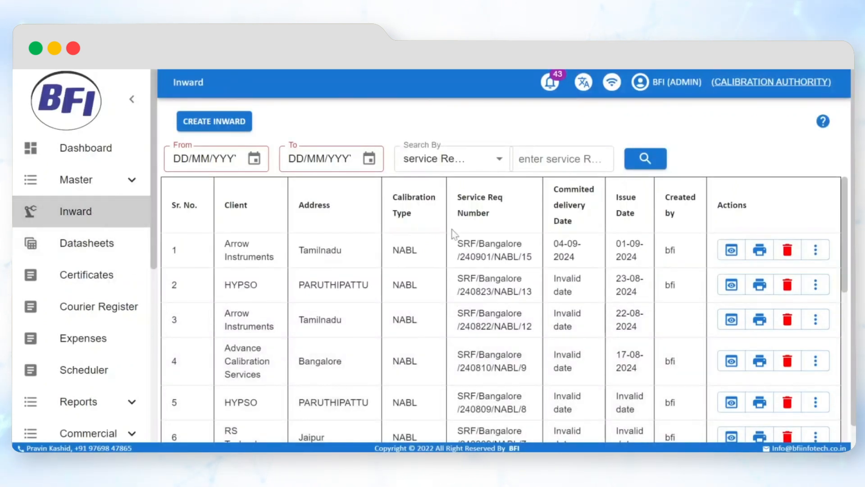
click(760, 250)
click(539, 289)
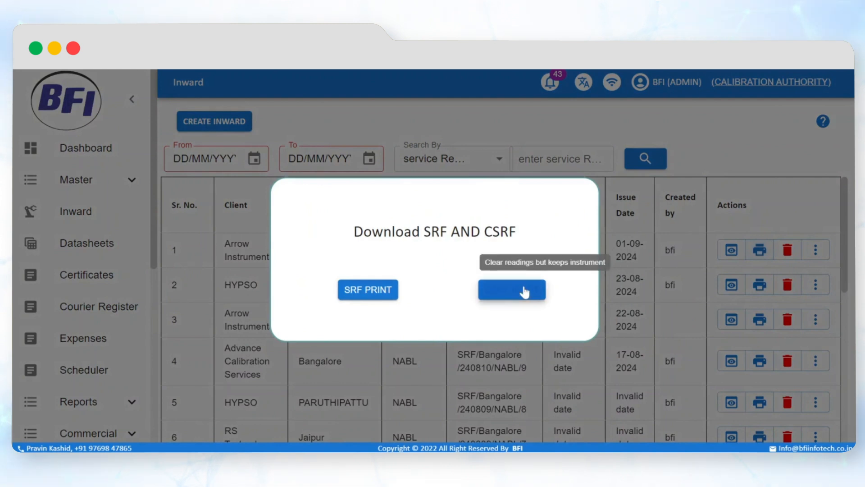
scroll(374, 270, down, 6)
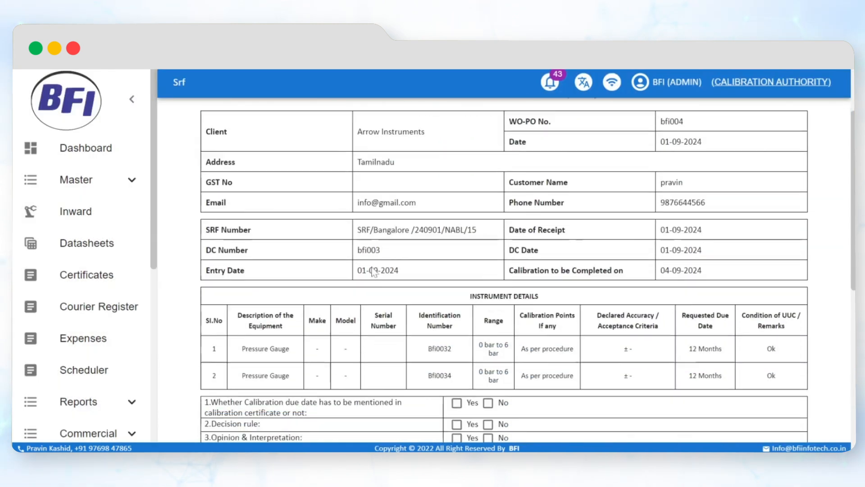
scroll(391, 270, up, 6)
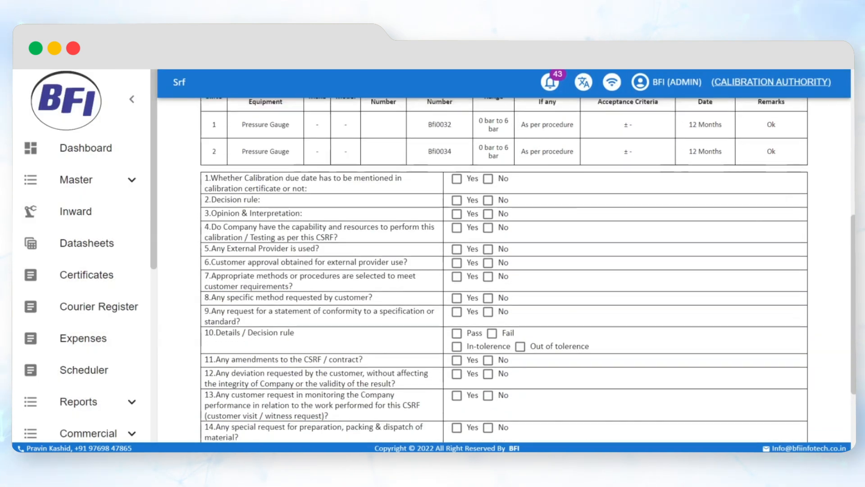
- Download the SRF as an electronically signed PDF with the With Letter Head option, and review its pages
click(243, 143)
click(251, 174)
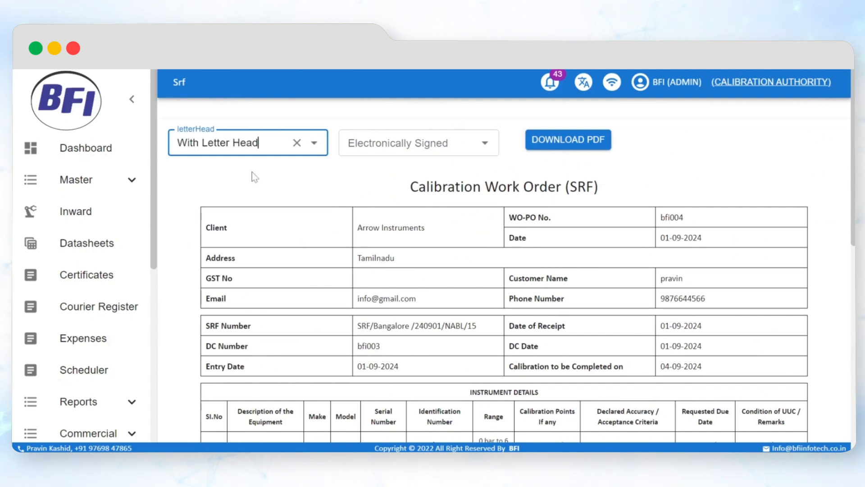
click(388, 143)
click(386, 173)
click(569, 142)
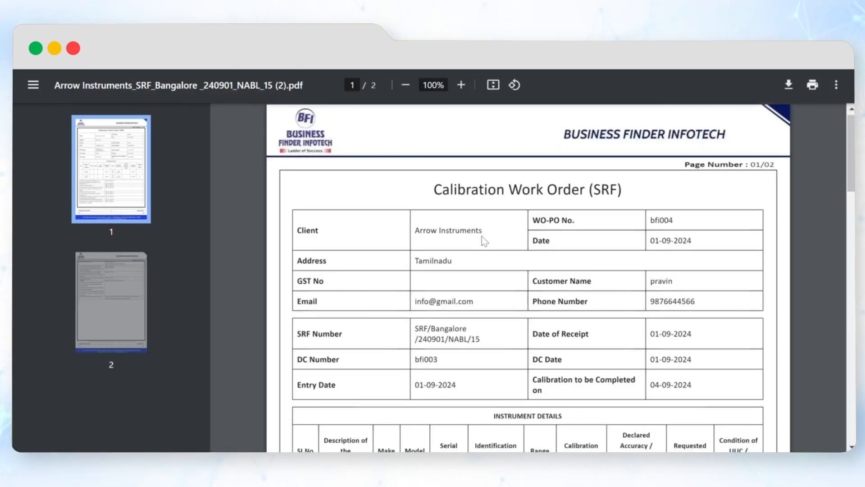
scroll(483, 239, down, 3)
scroll(484, 241, down, 6)
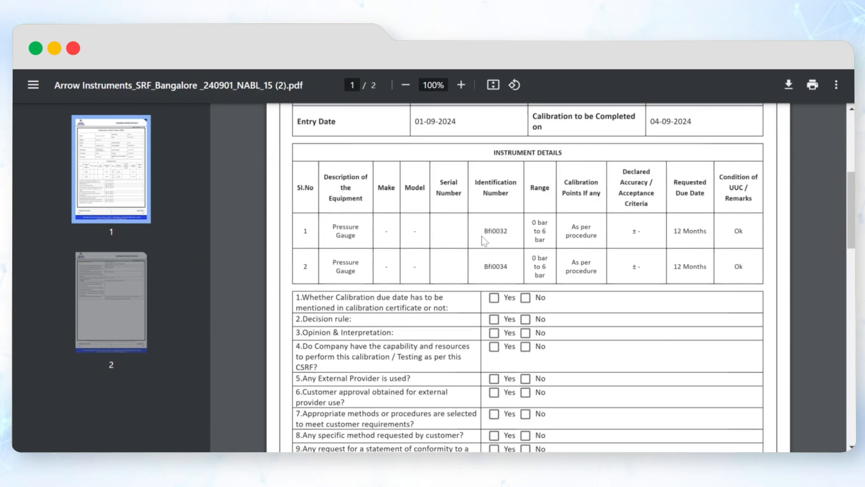
scroll(484, 242, down, 11)
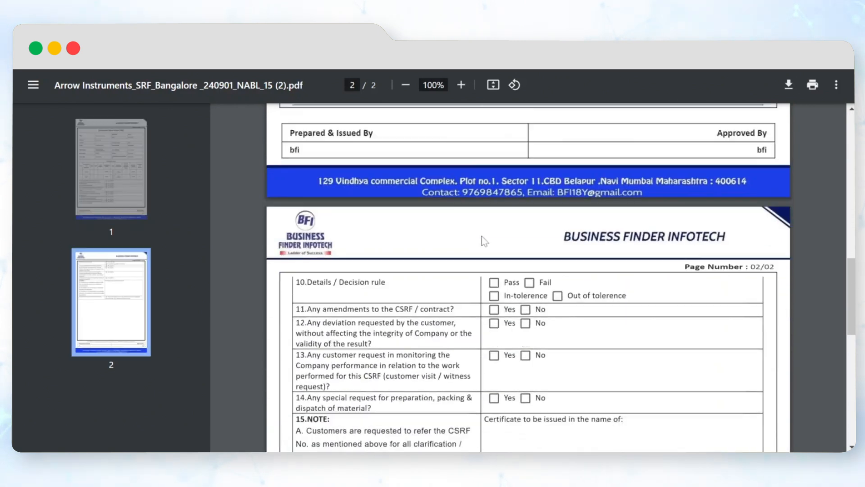
scroll(482, 239, down, 5)
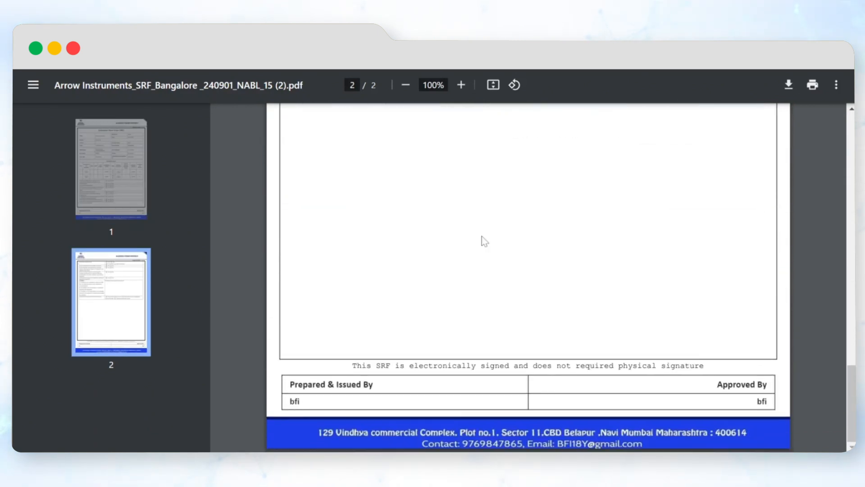
- Open the email form for the newest Arrow Instruments inward record and review its prepared message
scroll(481, 234, up, 20)
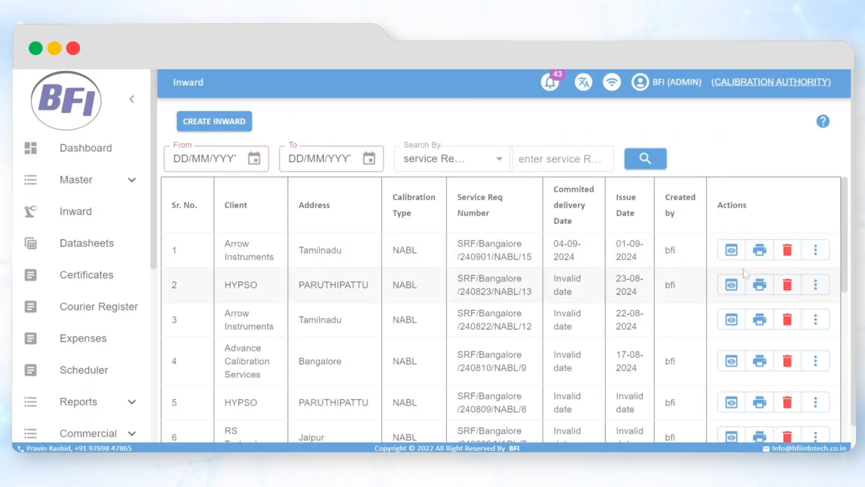
click(816, 250)
click(748, 292)
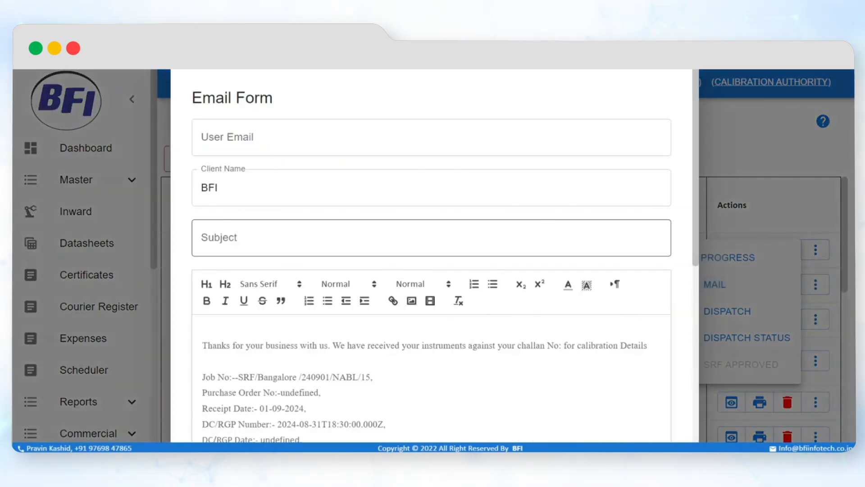
scroll(431, 270, down, 6)
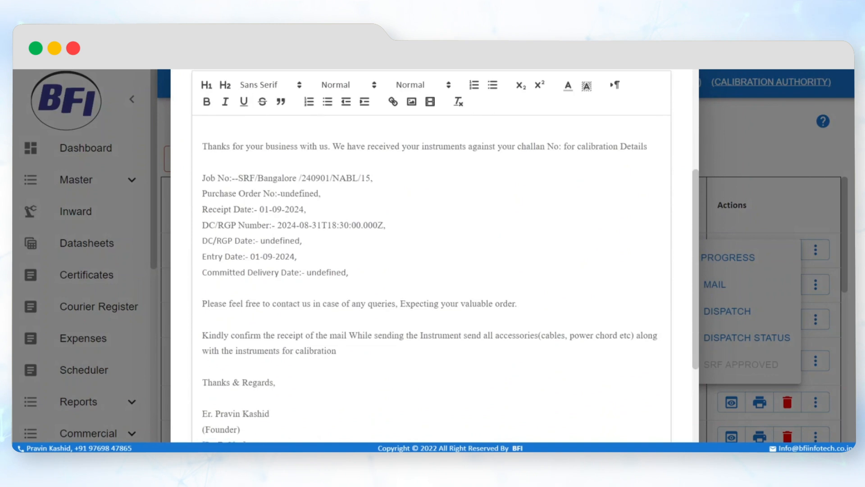
scroll(431, 270, up, 5)
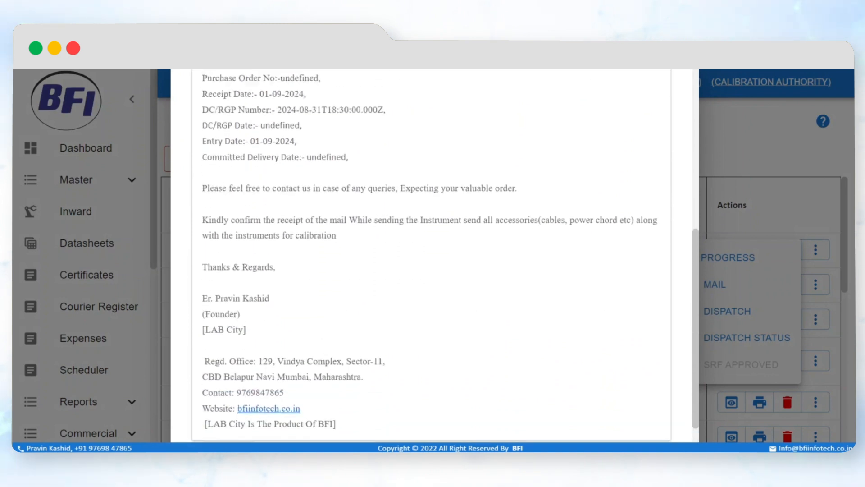
scroll(343, 307, up, 3)
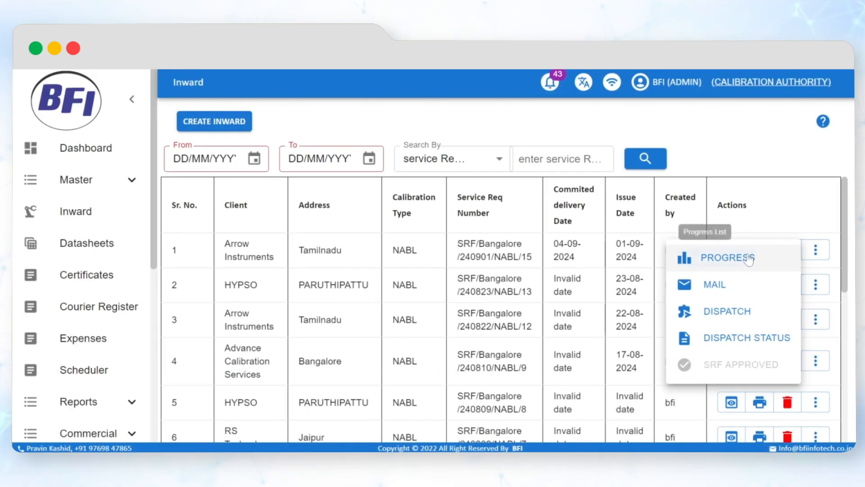
click(739, 257)
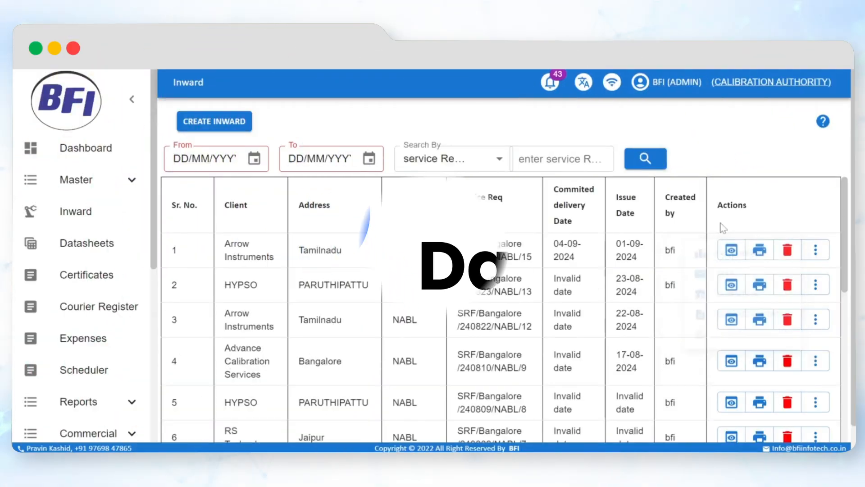
- In the datasheet list, select the Arrow Instruments pressure gauge jobs 15/2 and 15/1 and assign them to the engineer
click(106, 250)
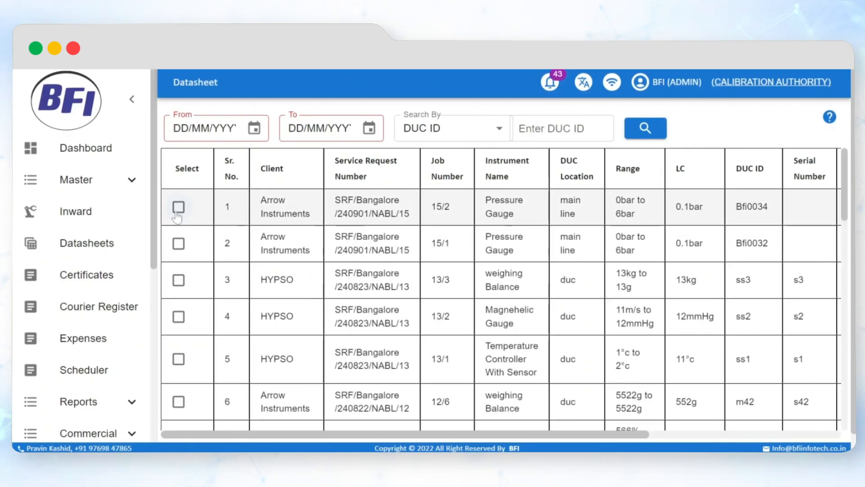
click(179, 207)
click(178, 243)
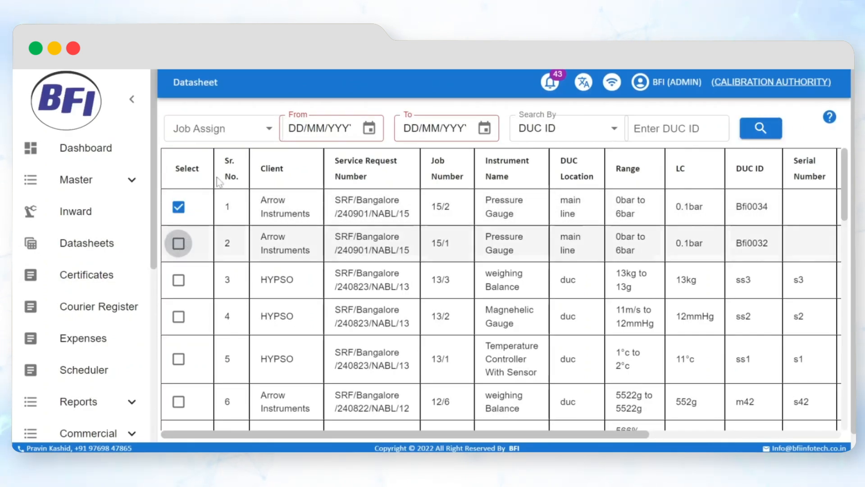
click(221, 129)
scroll(208, 259, down, 5)
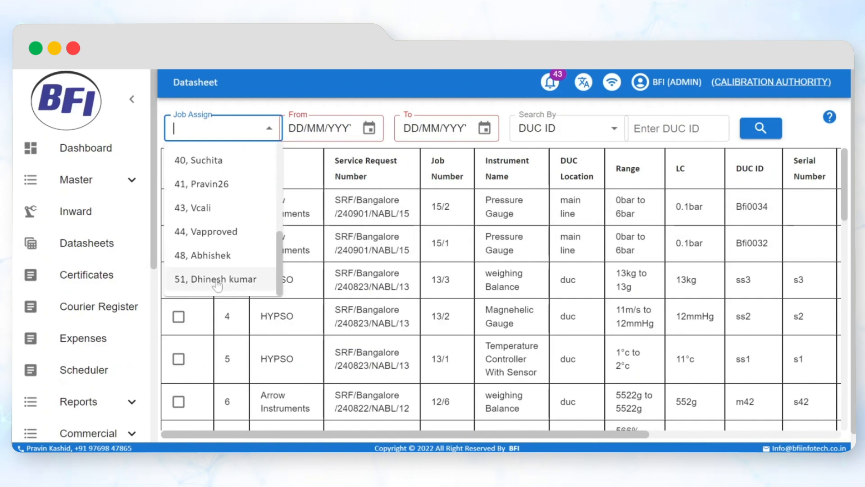
click(216, 279)
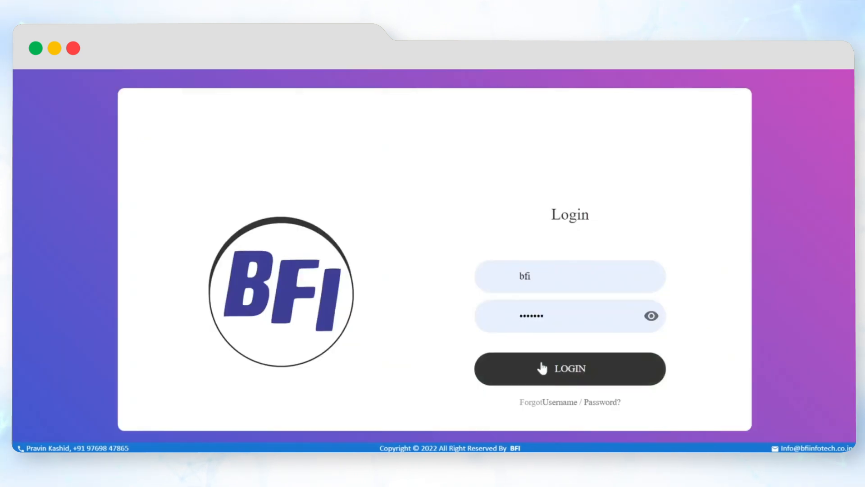
- Log in to the assigned engineer's account and open the datasheet of pressure gauge job 15/2
click(542, 365)
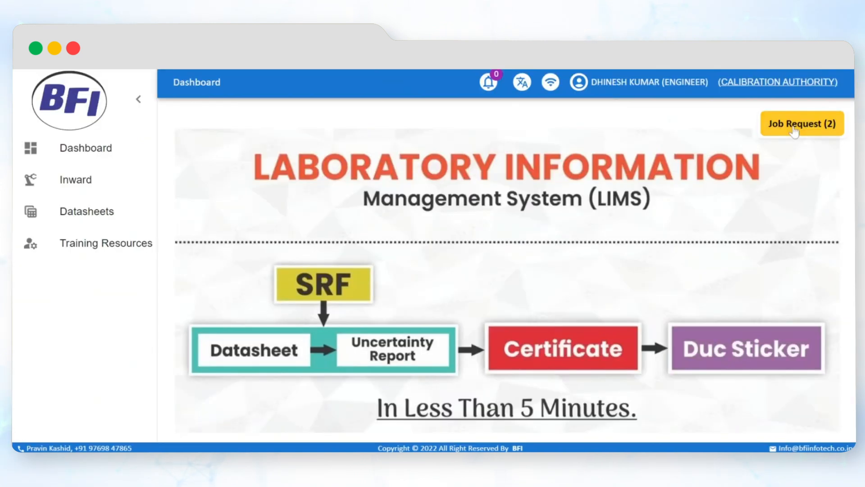
click(794, 129)
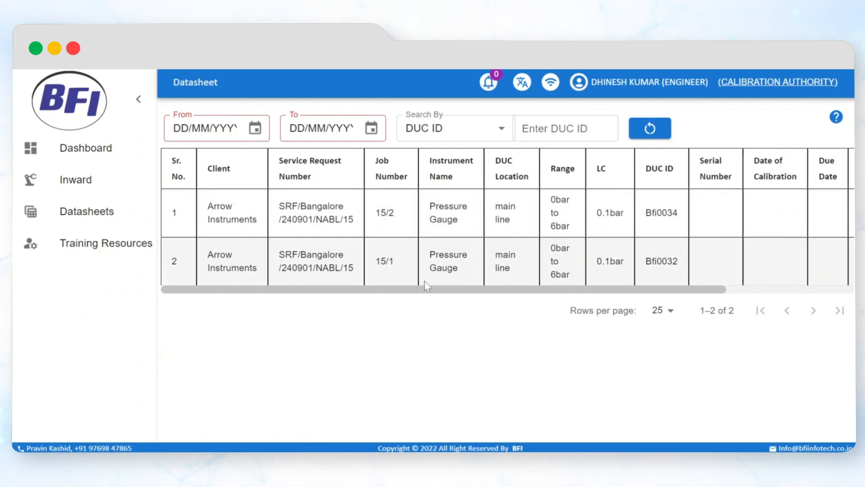
drag(452, 291, 634, 295)
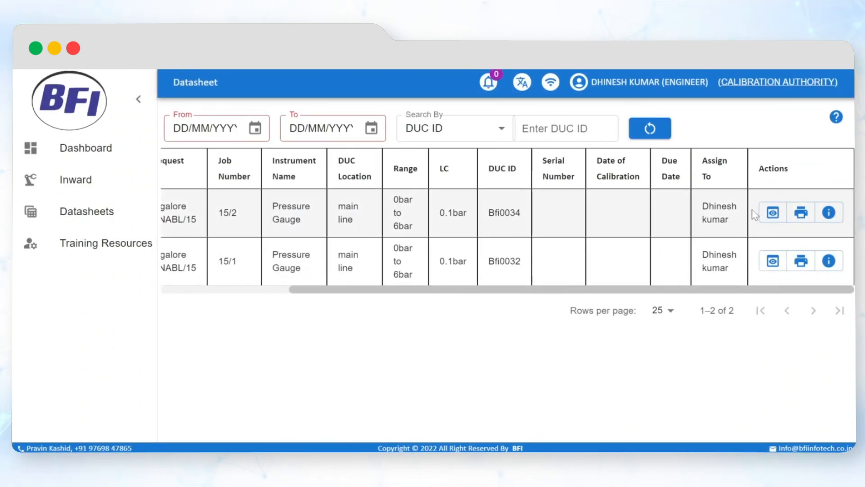
click(773, 212)
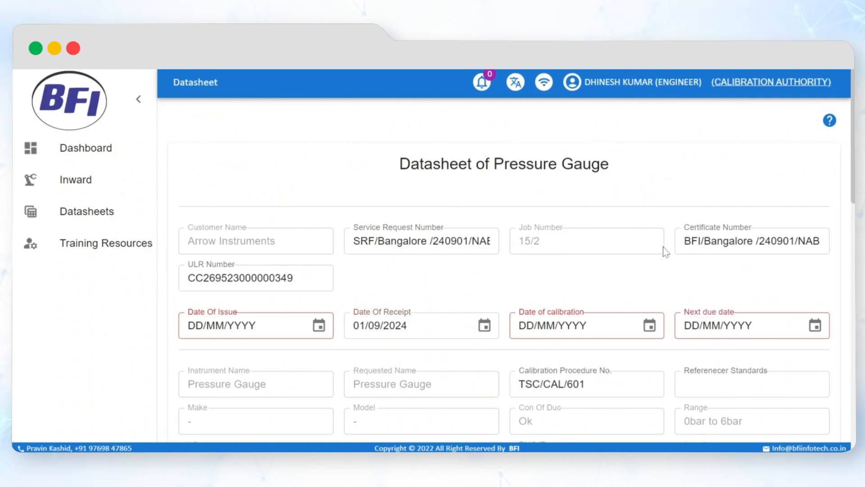
- Set the pressure gauge datasheet's date of calibration to 01/09/2024
scroll(591, 303, down, 3)
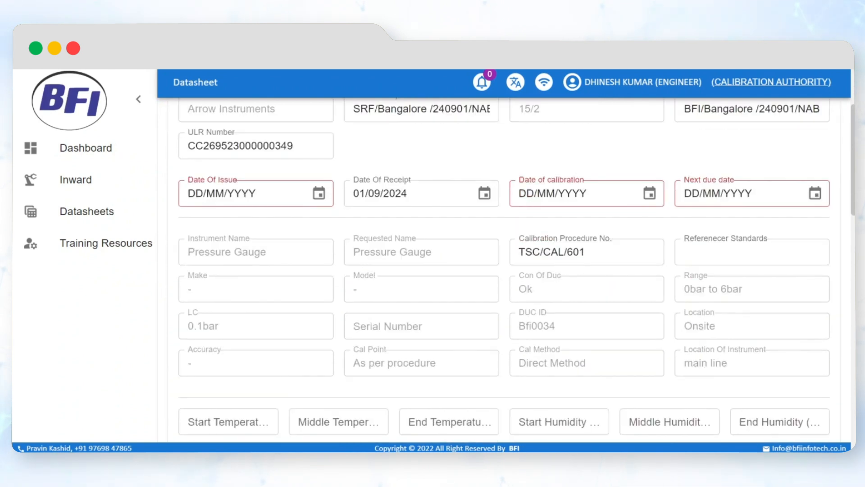
click(650, 194)
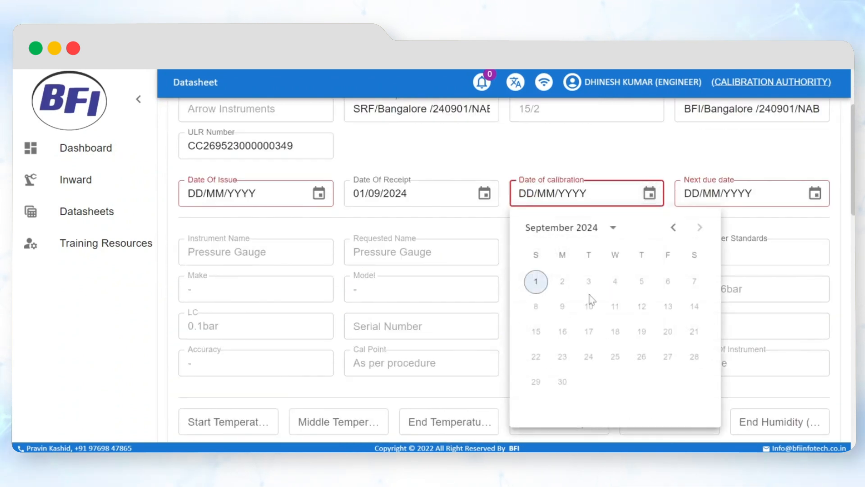
click(535, 282)
- Enter start, middle and end temperatures of 23.4, 23.6 and 23.9 °C and humidities of 50.2, 50.5 and 50.8 %Rh
scroll(506, 268, down, 5)
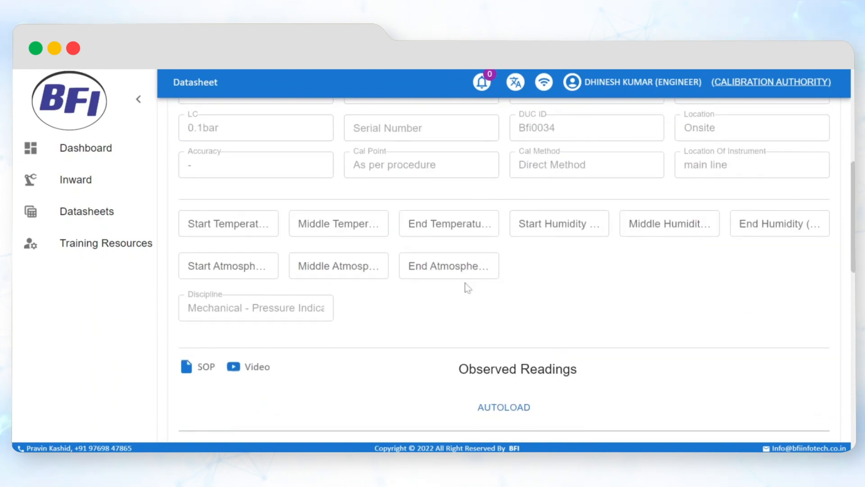
click(228, 224)
text(23.4)
key(Tab)
text(23.6)
key(Tab)
text(23.9)
key(Tab)
text(50.02)
key(Tab)
text(50.5)
key(Tab)
text(50.8)
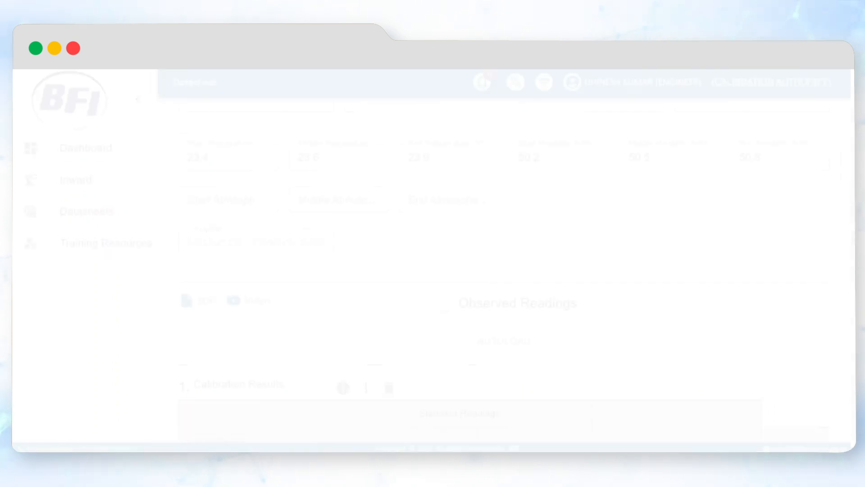
- View the pressure gauge SOP document and play the calibration procedure video linked to the observed readings
scroll(439, 304, down, 2)
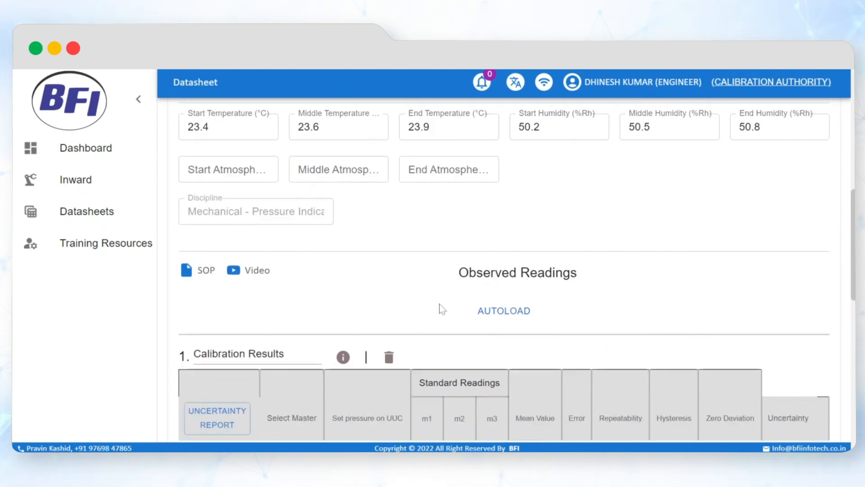
click(206, 236)
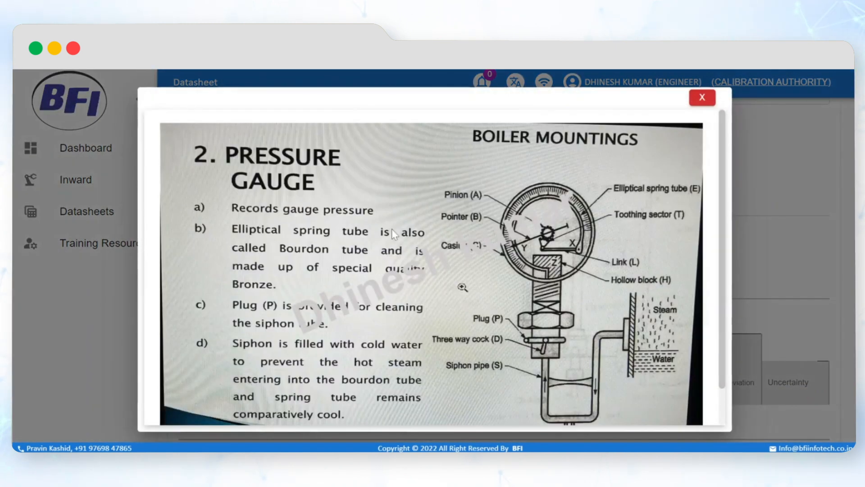
scroll(391, 228, down, 1)
scroll(401, 240, up, 1)
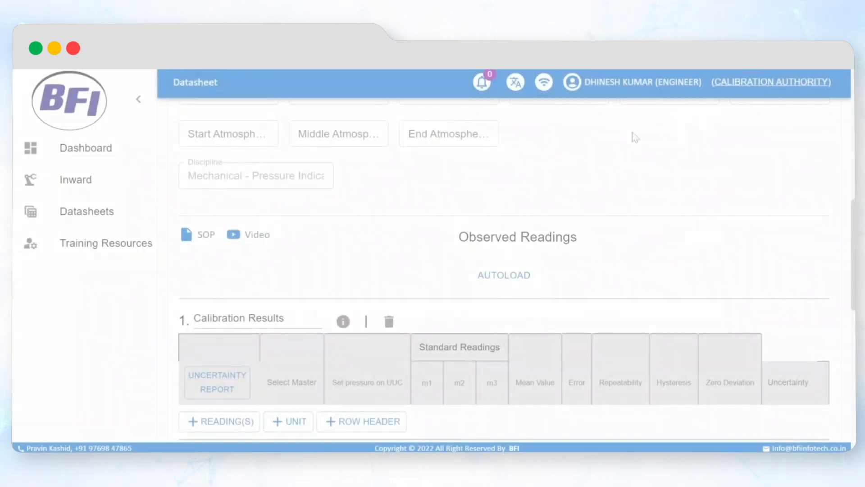
click(258, 235)
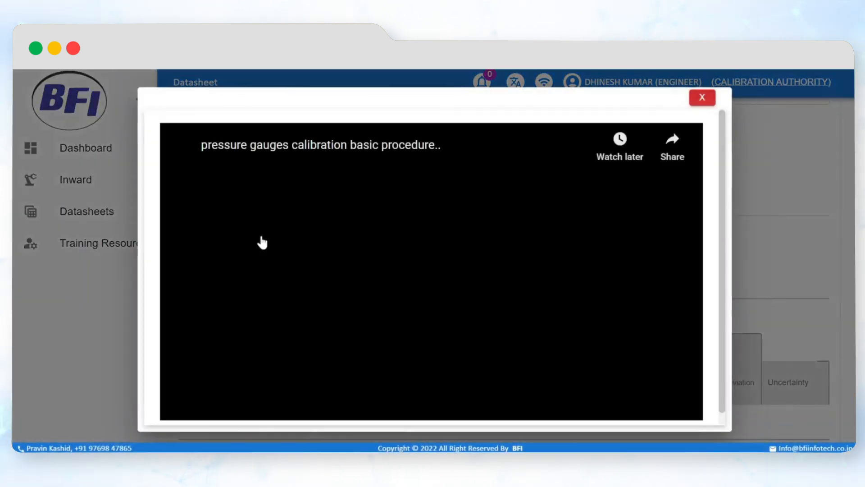
click(405, 265)
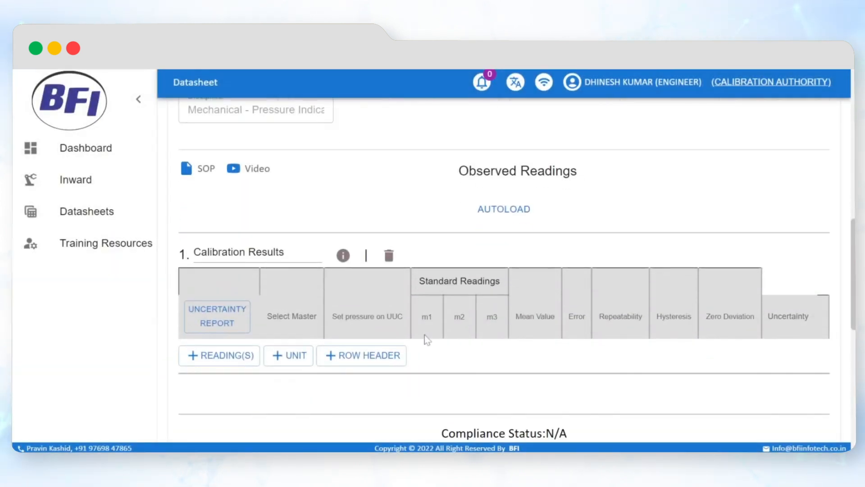
- Add a unit row in bar and one reading row to the Calibration Results table
scroll(425, 335, down, 2)
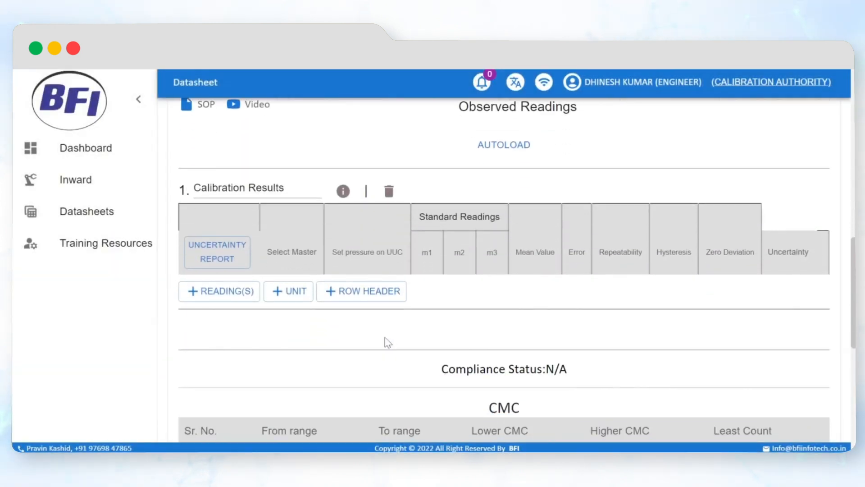
click(289, 287)
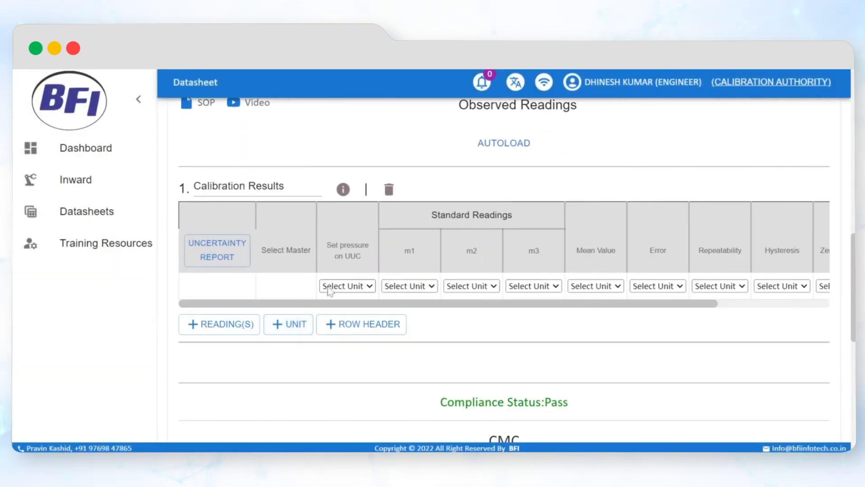
click(221, 323)
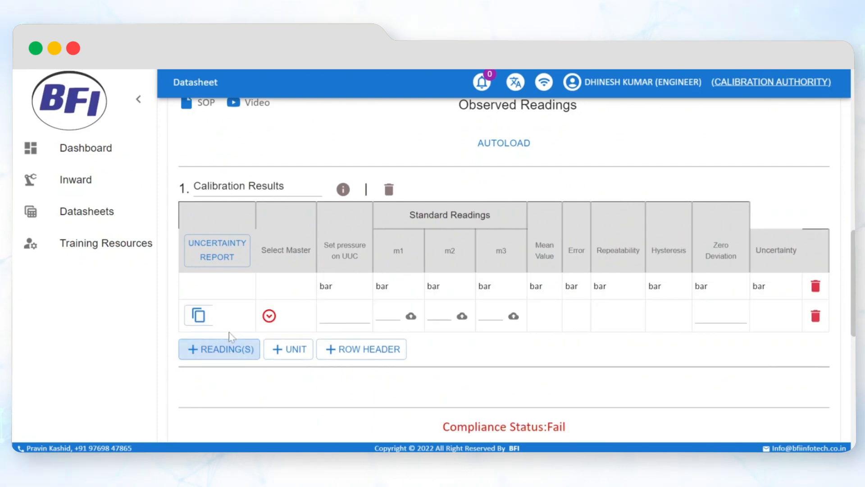
- Choose the Bfi003 Digital Pressure Gauge as Standard master 1 for the reading row
click(269, 317)
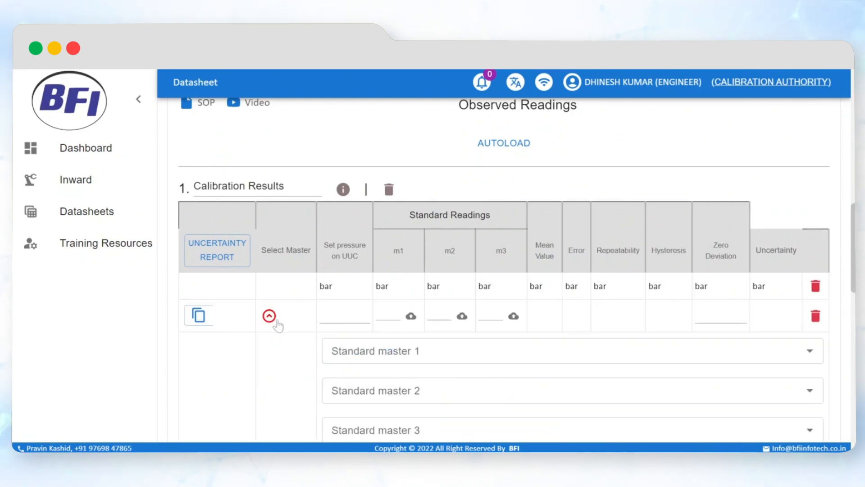
click(344, 350)
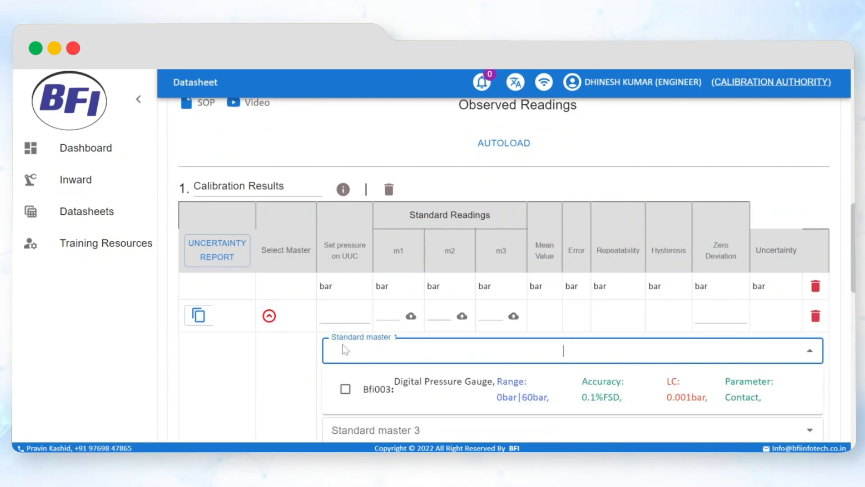
click(368, 389)
click(269, 317)
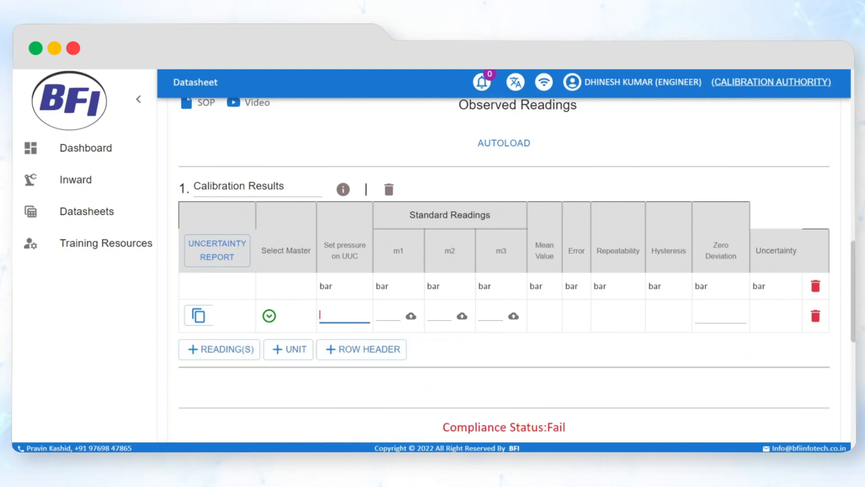
- Enter the set pressure on UUC as 0.0 bar, check the gauge's least count, and test 0.00 against the compliance status
text(0.)
scroll(394, 291, up, 10)
drag(219, 255, 188, 260)
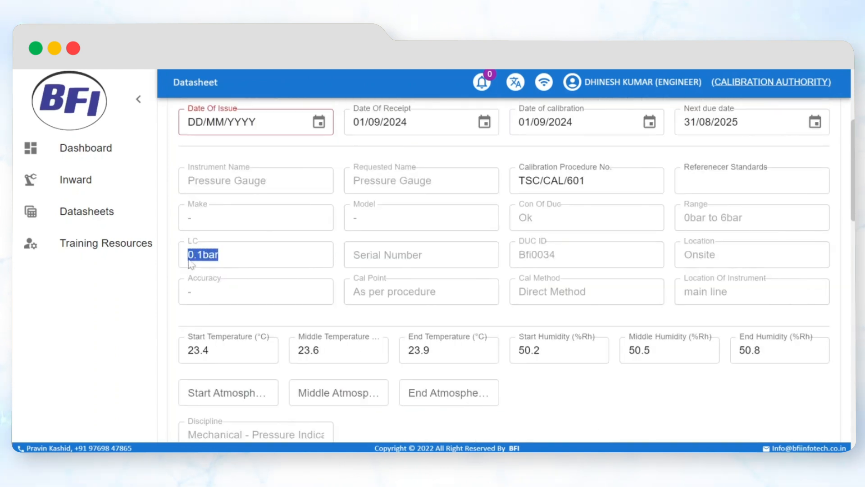
scroll(188, 263, down, 10)
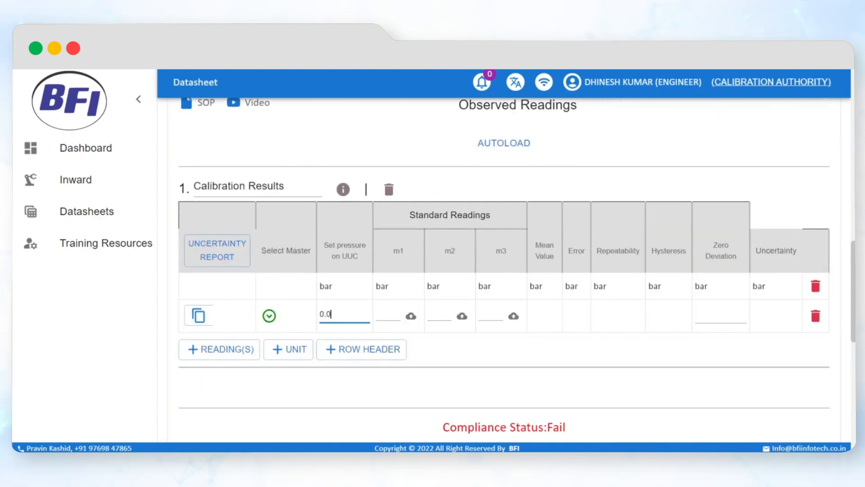
drag(566, 427, 442, 426)
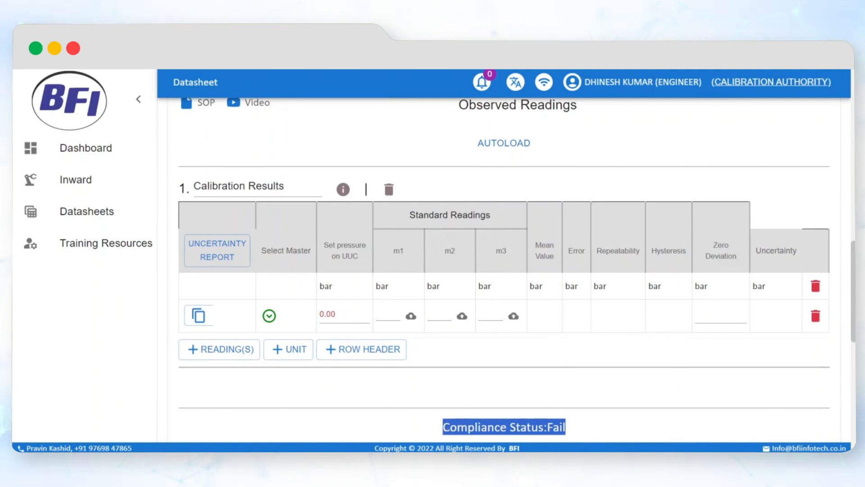
- Enter standard readings m1 0.000, m2 0.001 and m3 0.000 bar, checking the decimals against the selected master's least count
click(386, 314)
text(0.00)
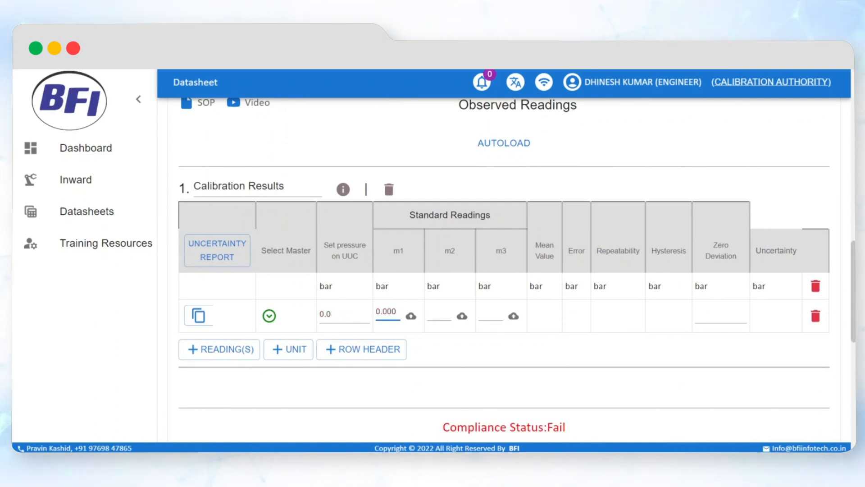
click(269, 315)
drag(733, 351, 738, 351)
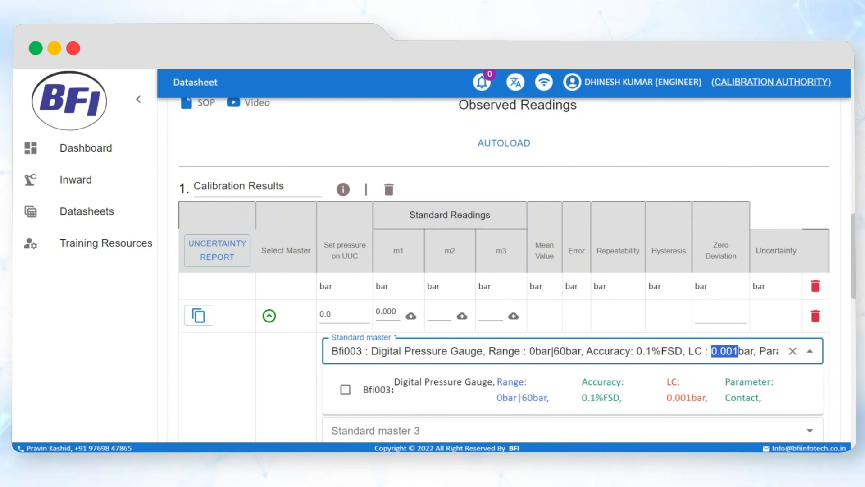
click(695, 351)
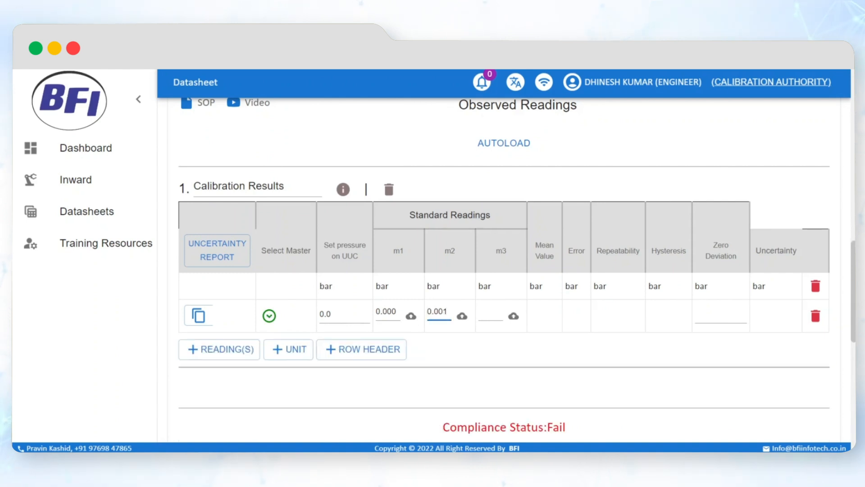
key(Tab)
text(0.000)
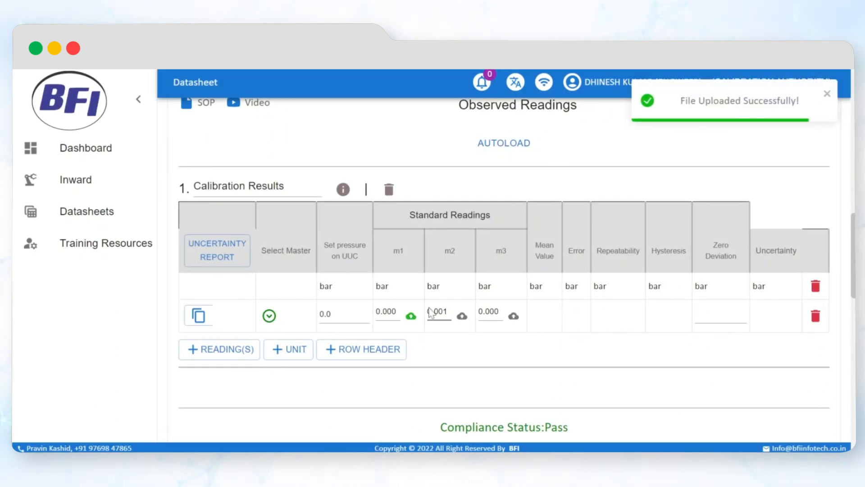
- Check the images uploaded for the first reading row below the remarks, and attach an image to its m3 reading
scroll(407, 337, down, 13)
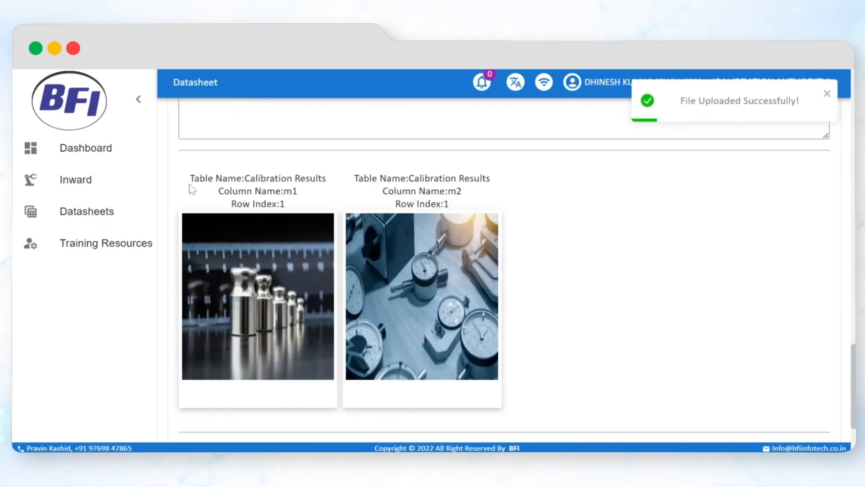
scroll(431, 216, up, 6)
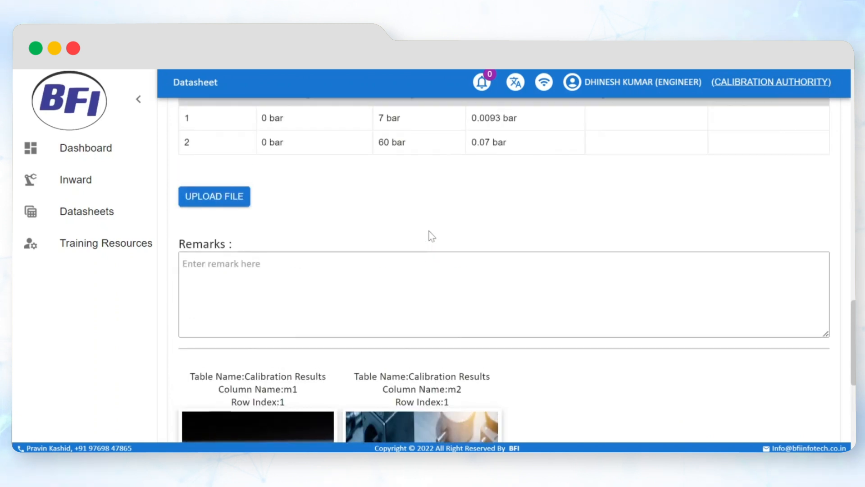
scroll(429, 231, up, 4)
click(514, 250)
scroll(465, 307, down, 10)
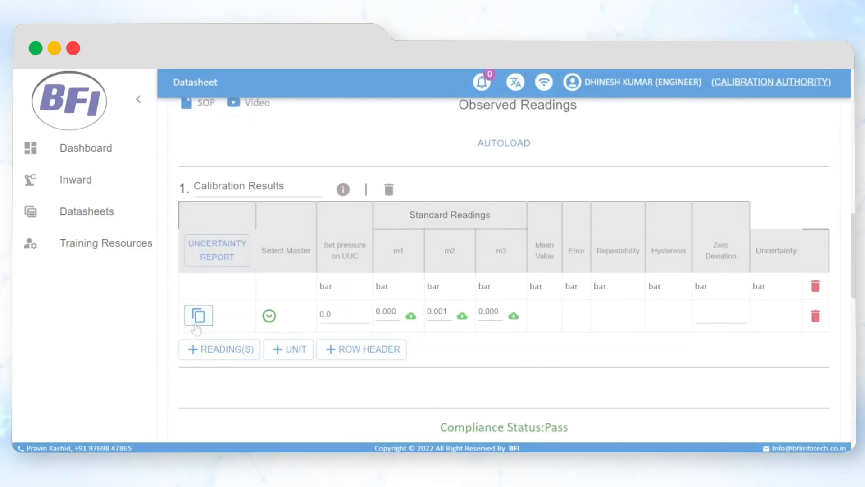
- Duplicate the reading row for the next set pressures, entering 1.0 bar with m1 0.897, m2 0.896 and m3 0.895
click(198, 315)
click(344, 348)
text(1)
click(387, 347)
text(0.8972)
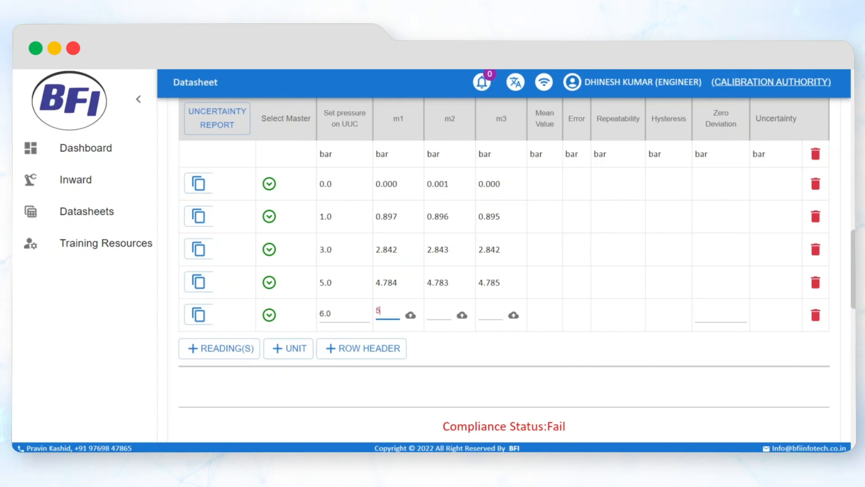
- Fill the 6.0 bar row with standard readings m1 5.745, m2 5.746 and m3 5.743 bar
key(Tab)
text(5.7)
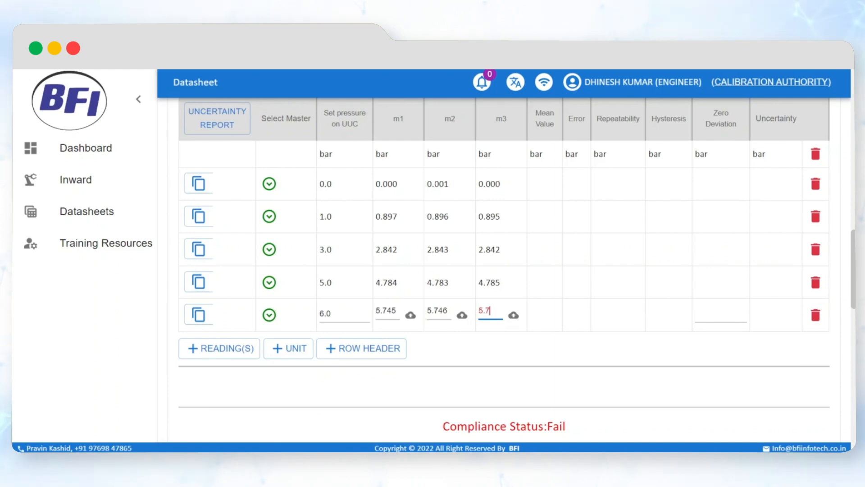
text(3)
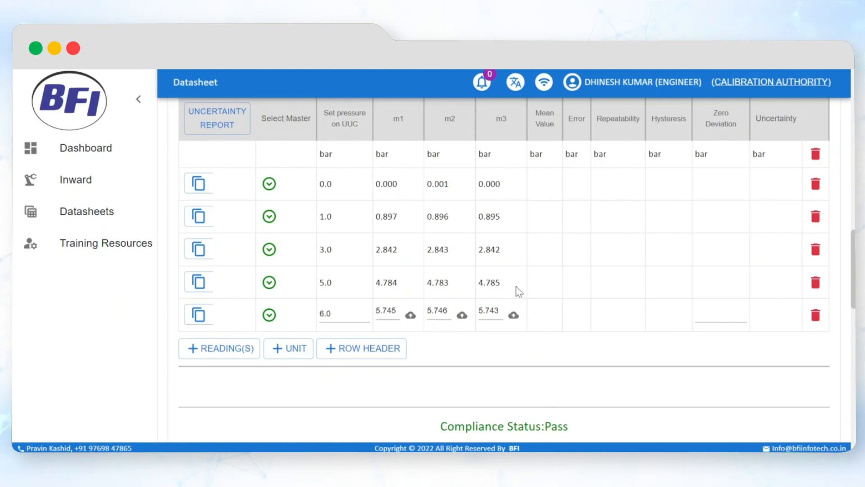
- Process the datasheet to calculate its results, and save it as a draft
scroll(523, 230, down, 10)
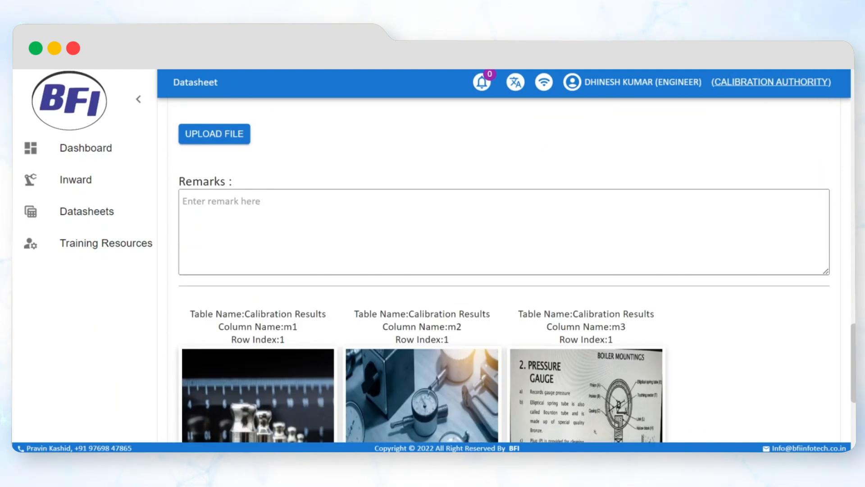
scroll(495, 285, down, 4)
click(469, 419)
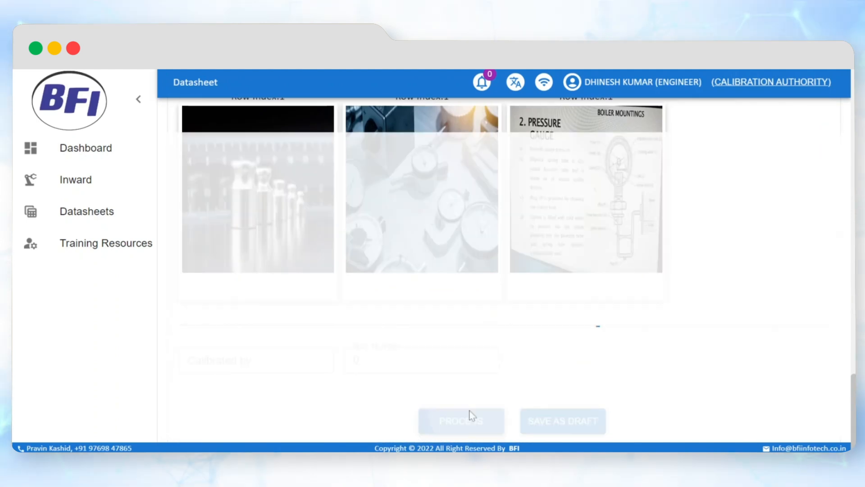
scroll(523, 342, up, 5)
scroll(544, 354, down, 4)
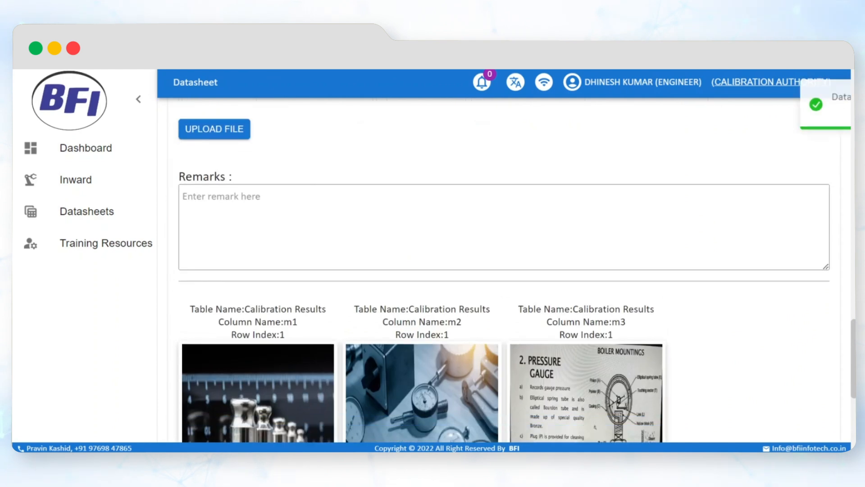
scroll(548, 364, down, 2)
click(558, 419)
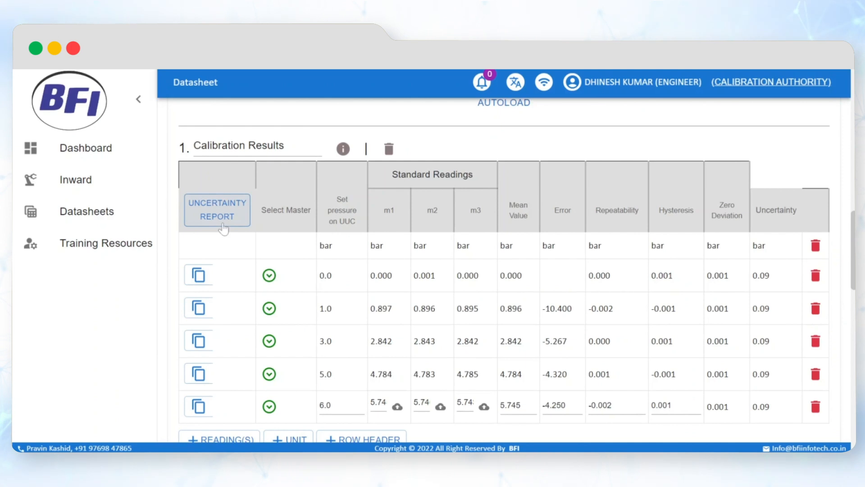
- Open the uncertainty report and examine the Type-A evaluation, Type-B contributions, uncertainty budget and CMC details of the expanded uncertainty
click(222, 225)
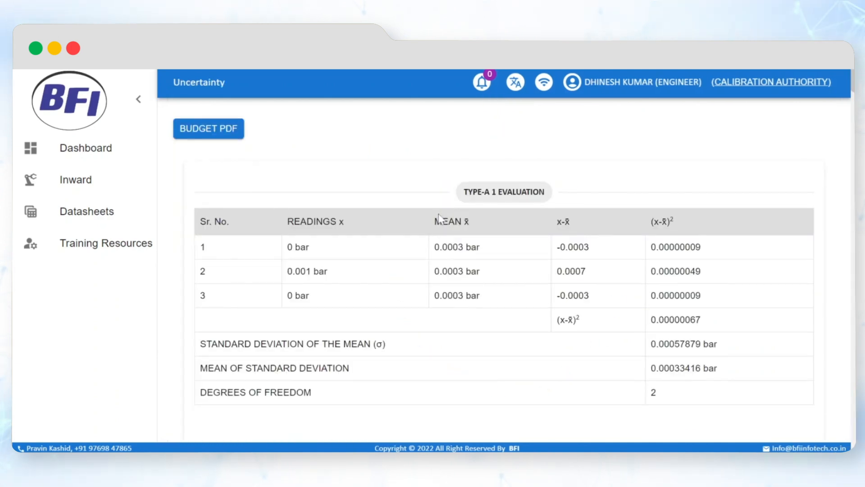
scroll(452, 231, down, 7)
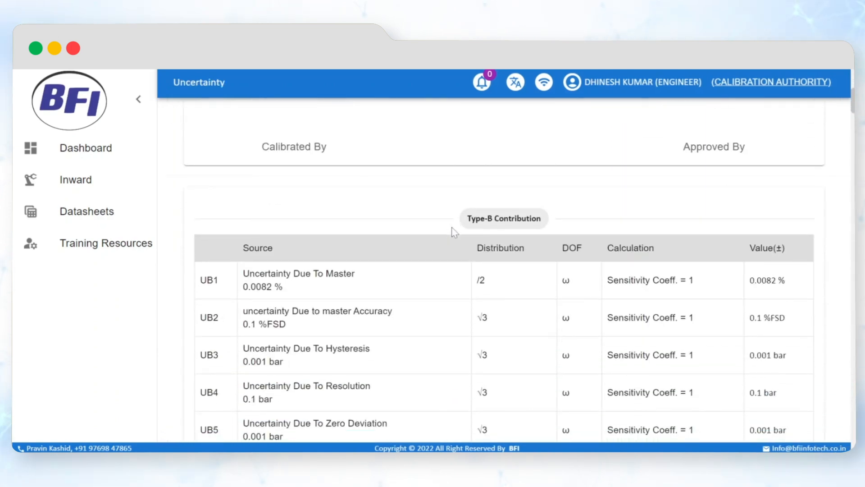
scroll(453, 232, down, 5)
scroll(455, 232, down, 10)
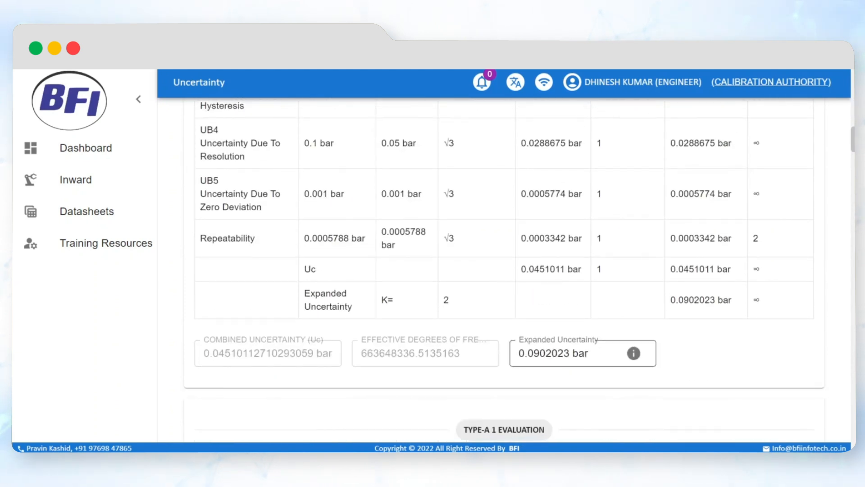
mouse_move(629, 359)
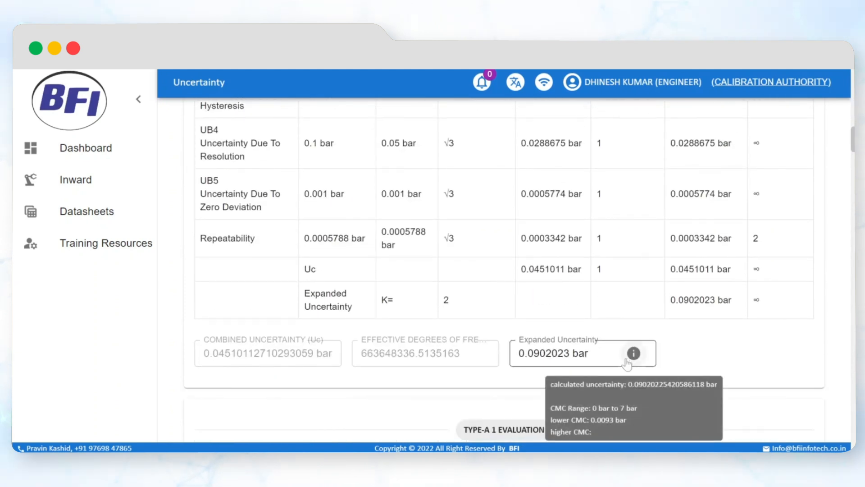
scroll(627, 363, down, 20)
scroll(512, 360, down, 18)
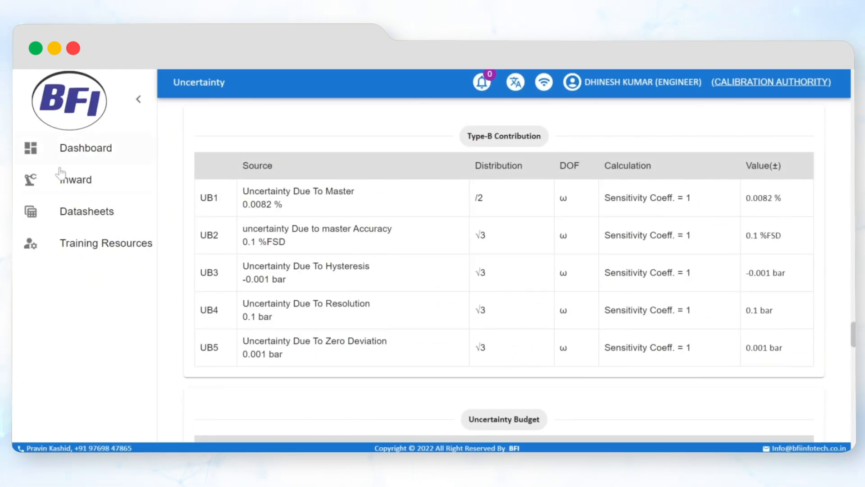
- Open the Pressure Gauge training video from the training resources
click(85, 244)
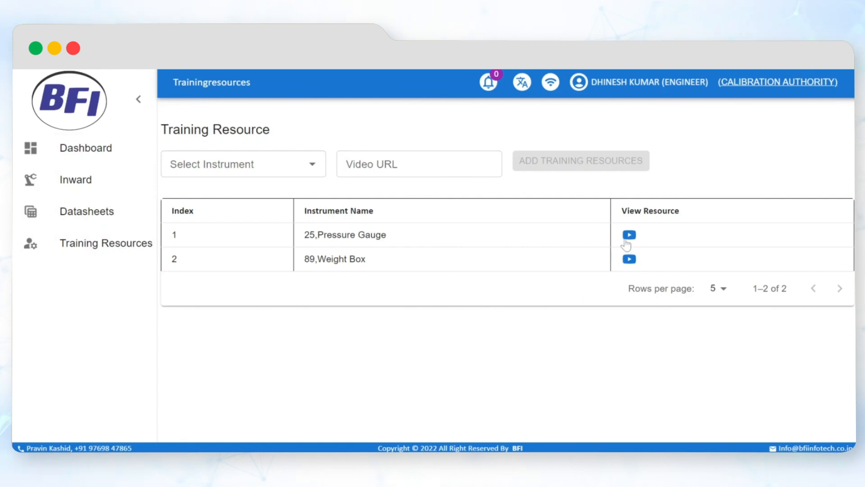
click(629, 234)
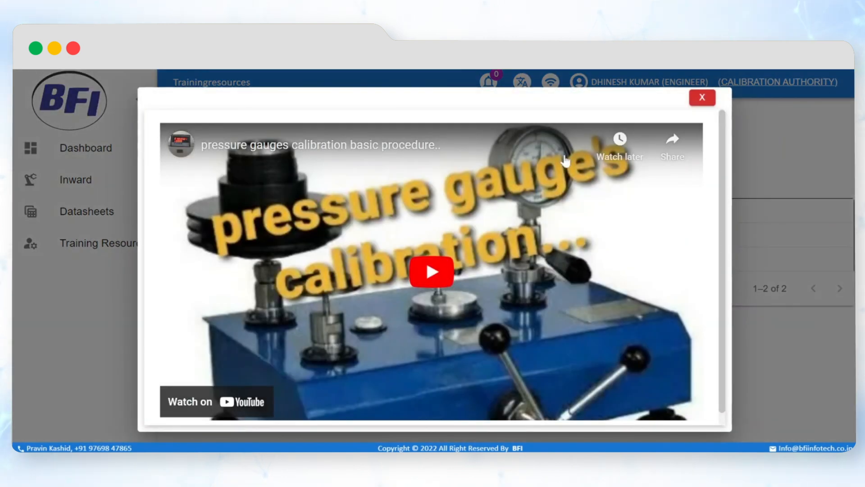
click(568, 159)
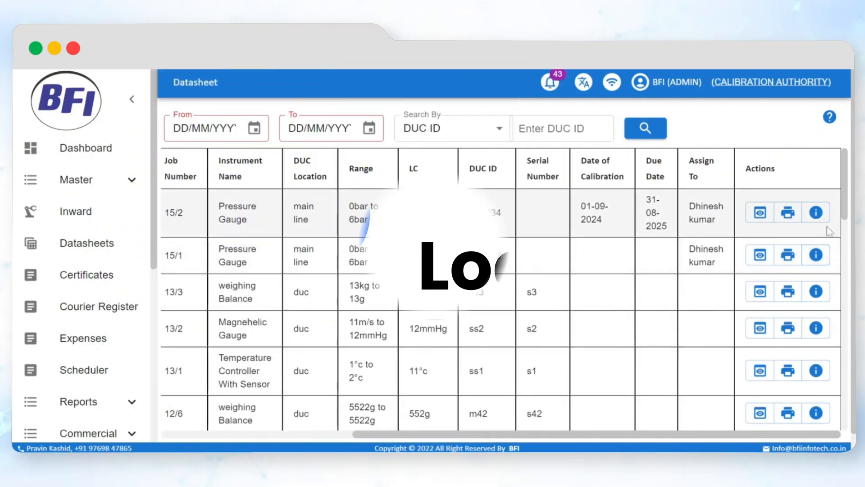
- Check the log of the pressure gauge datasheet for job 15/2, and review and approve its observation sheet
click(816, 213)
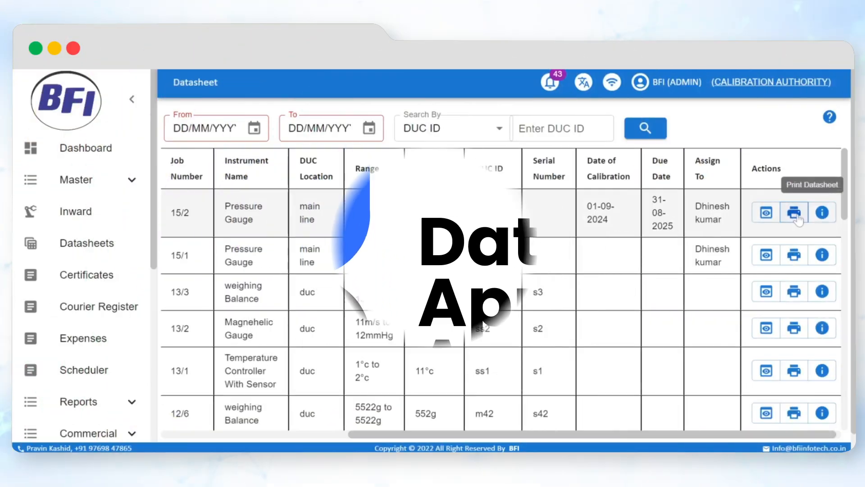
click(794, 209)
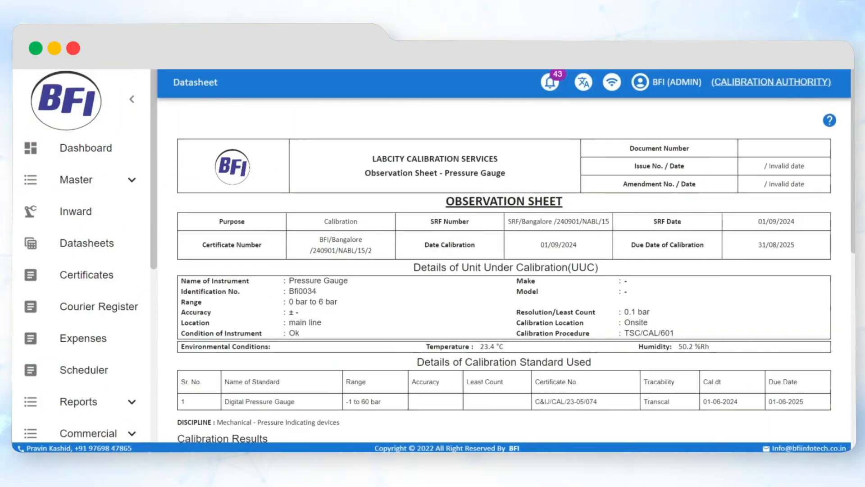
scroll(404, 256, down, 10)
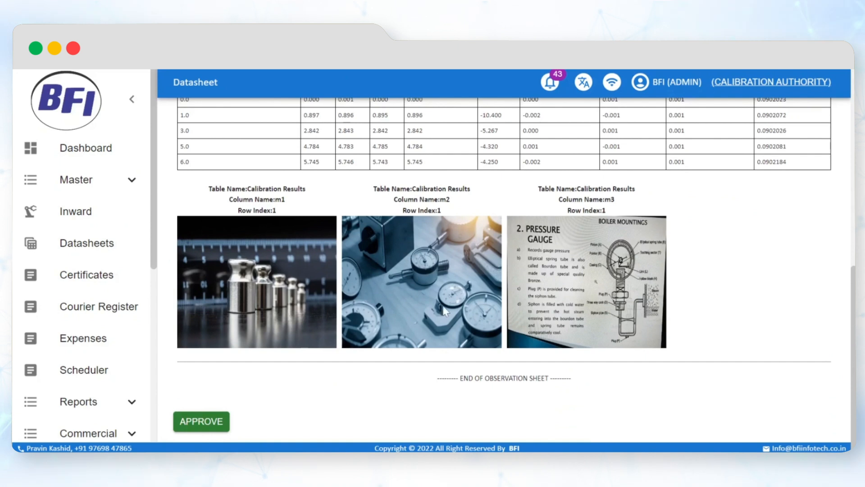
scroll(293, 379, up, 10)
- Download the observation sheet as a PDF with letter head and electronic signature, and look through both of its pages
click(271, 168)
click(243, 197)
click(405, 167)
click(410, 198)
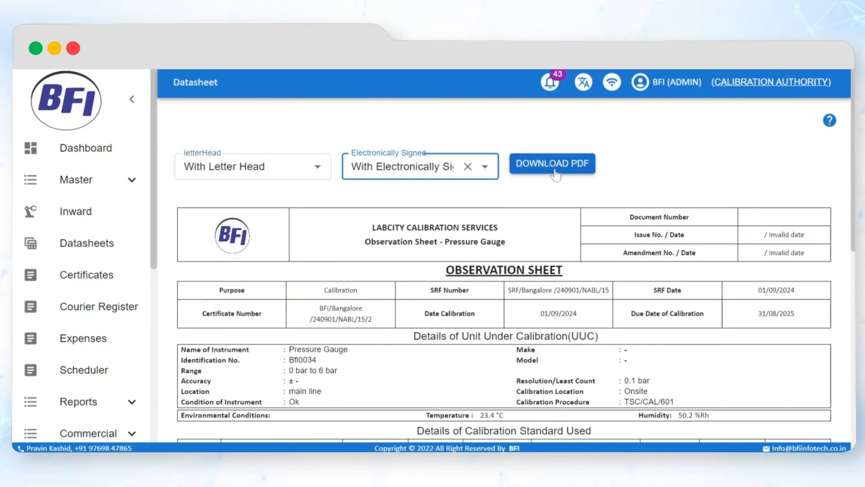
click(554, 173)
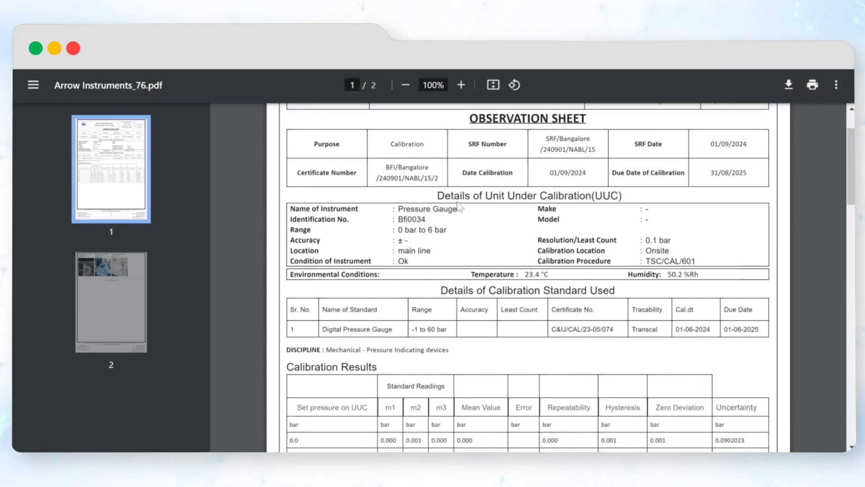
scroll(459, 207, down, 15)
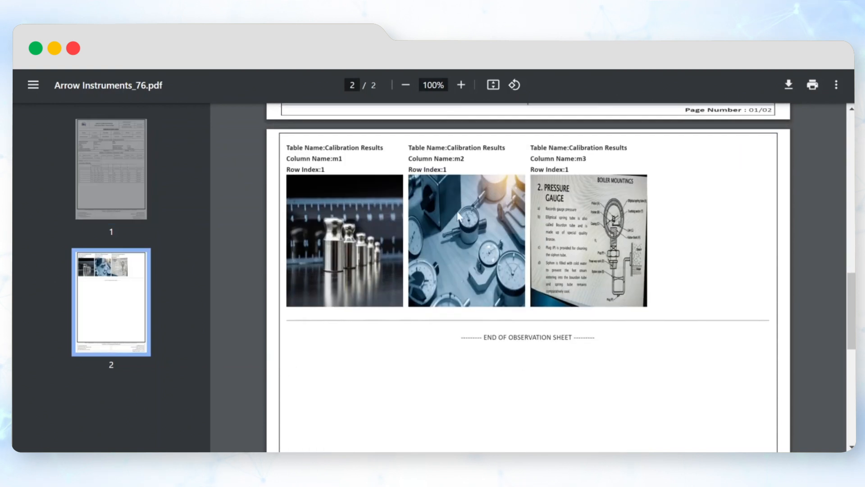
scroll(488, 216, down, 8)
scroll(542, 271, up, 8)
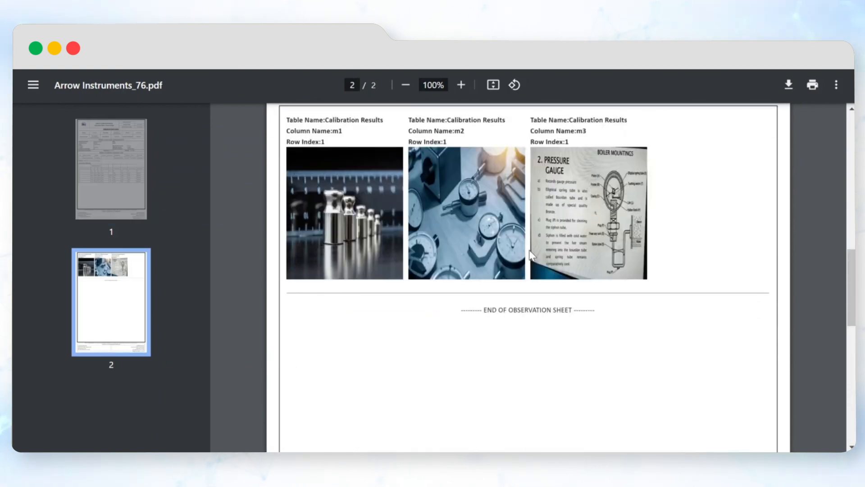
scroll(530, 256, up, 15)
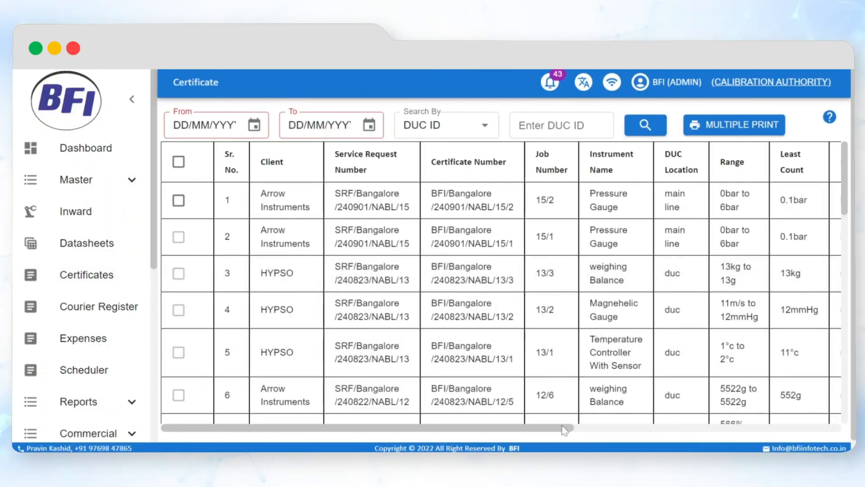
- View the scannable QR certificate label for pressure gauge Bfi0034 in the certificate list
drag(561, 426, 845, 401)
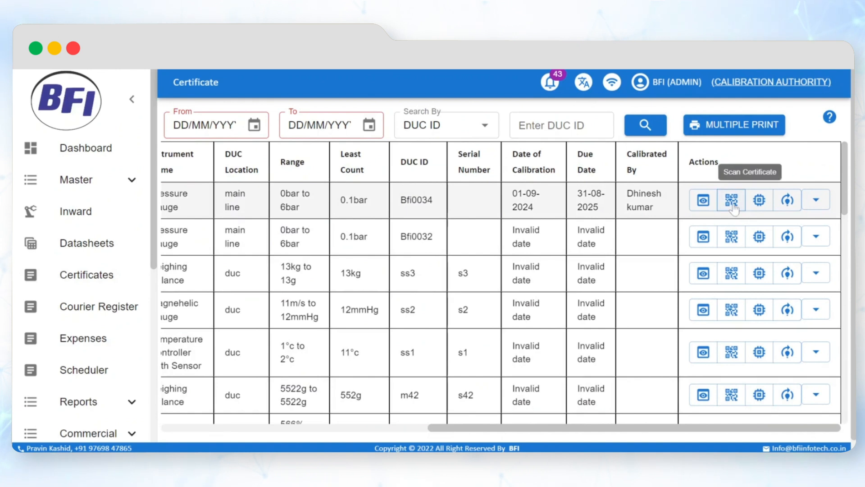
click(732, 201)
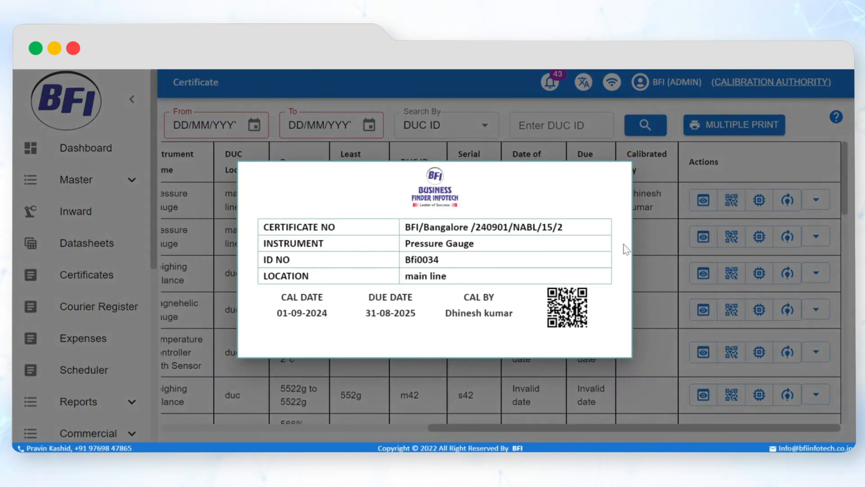
click(655, 246)
- Review the certificate of pressure gauge Bfi0034, look at the rejection reason form without submitting it, and approve the certificate
click(703, 202)
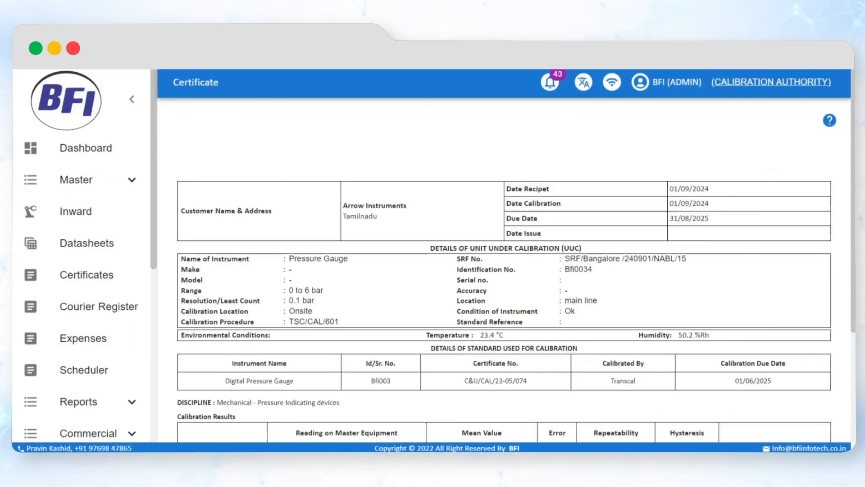
scroll(356, 229, down, 4)
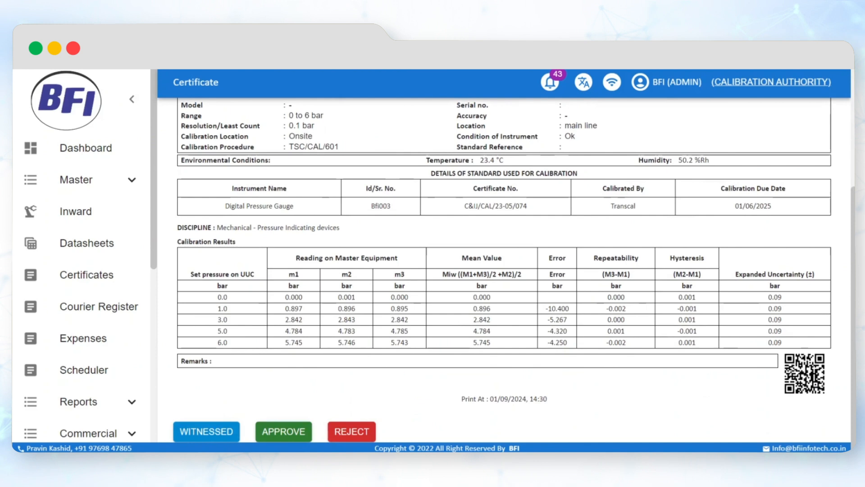
click(358, 431)
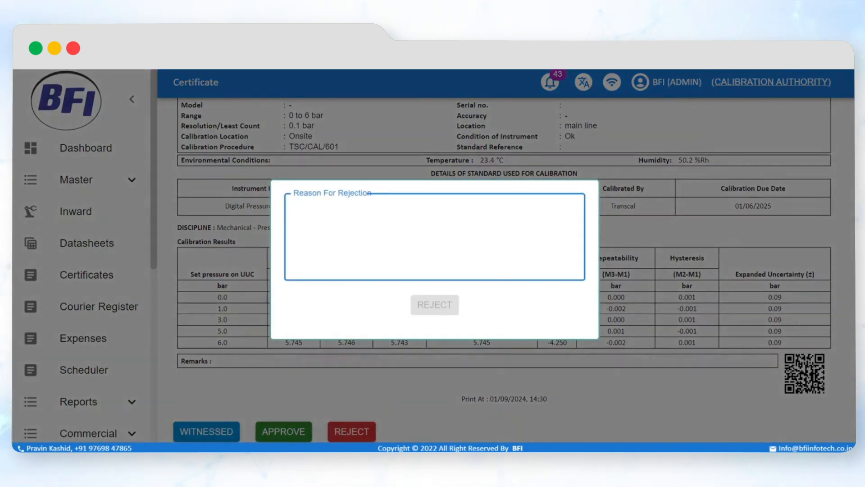
click(454, 376)
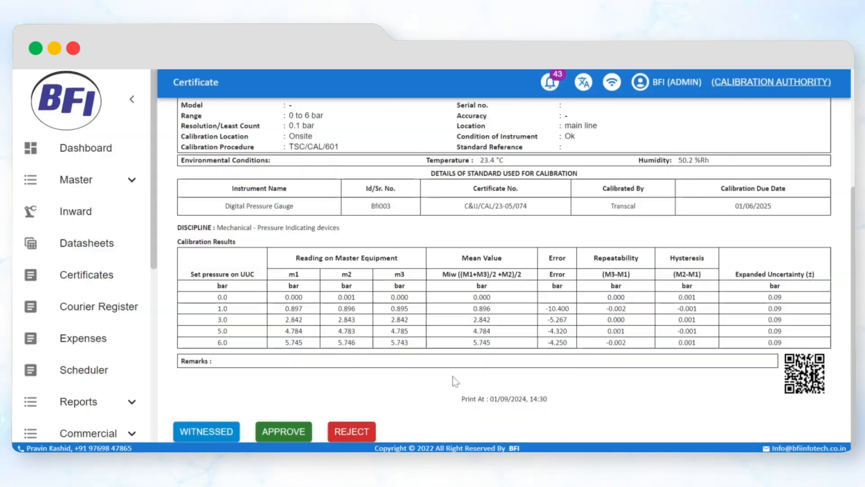
click(280, 433)
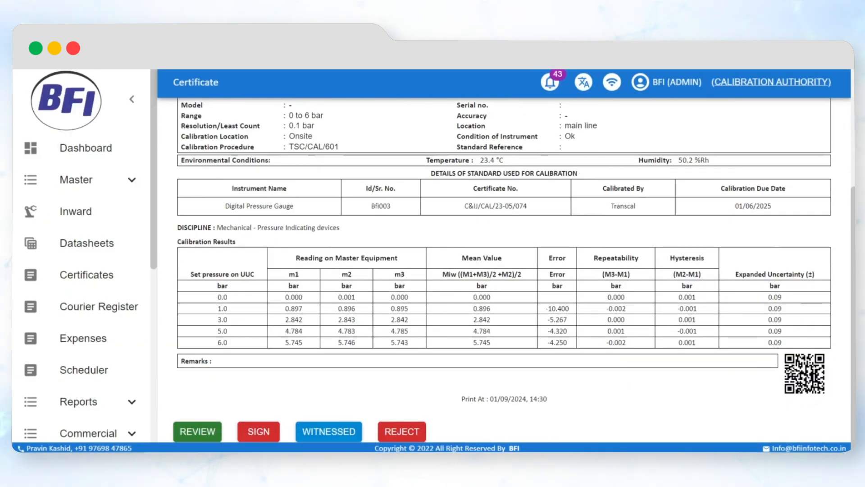
- Download the certificate of pressure gauge Bfi0034 as an electronically signed PDF with letter head, and look through its signatures
click(253, 155)
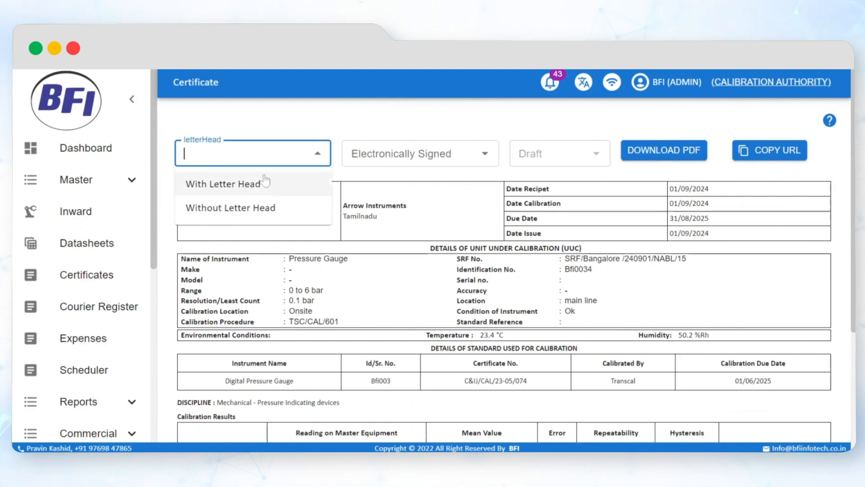
click(288, 193)
click(419, 153)
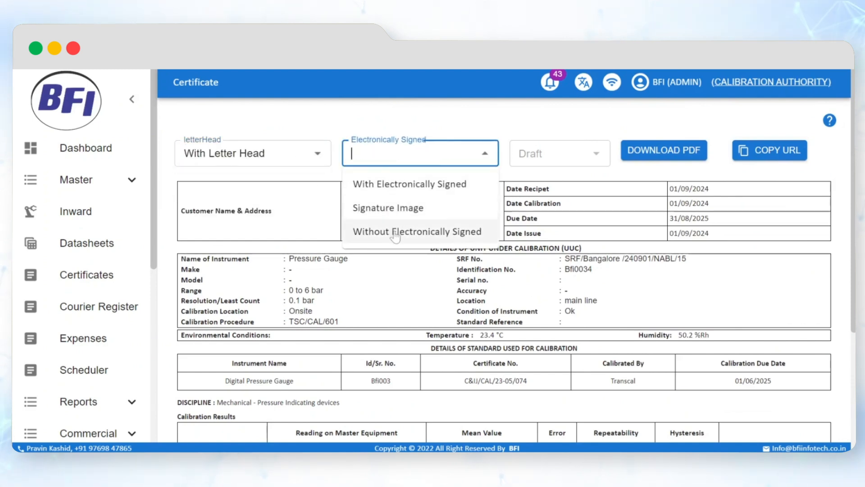
click(412, 189)
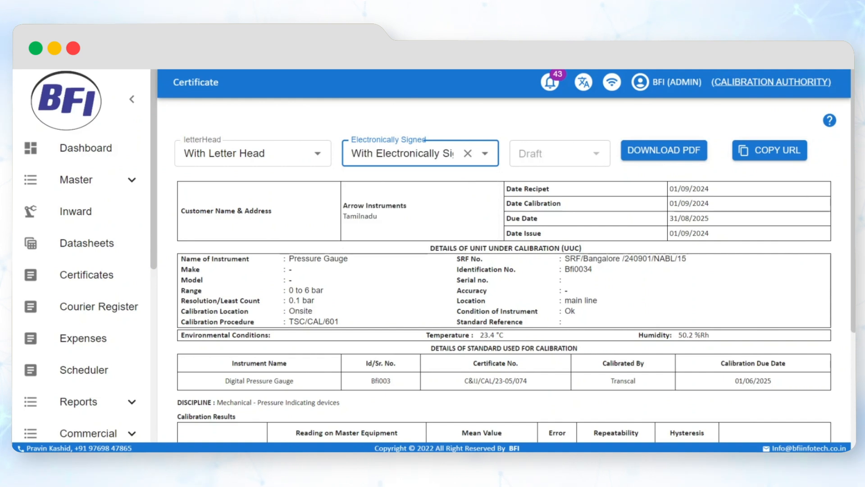
click(661, 158)
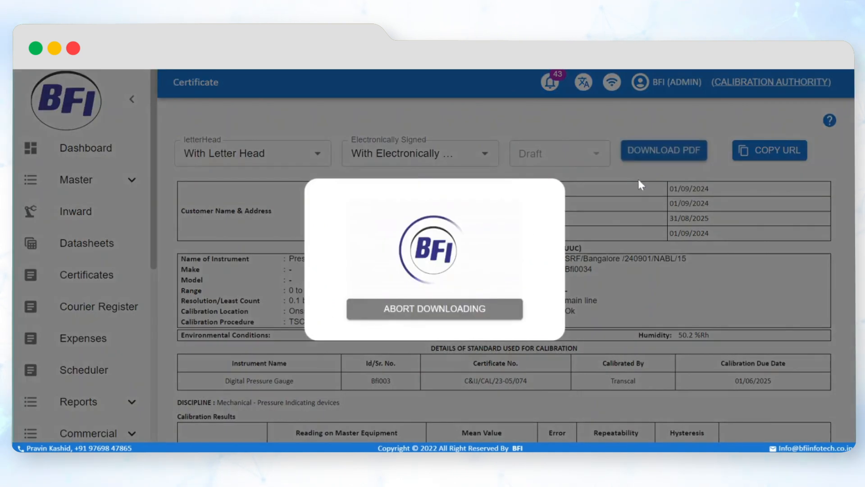
scroll(460, 216, down, 5)
scroll(460, 217, down, 5)
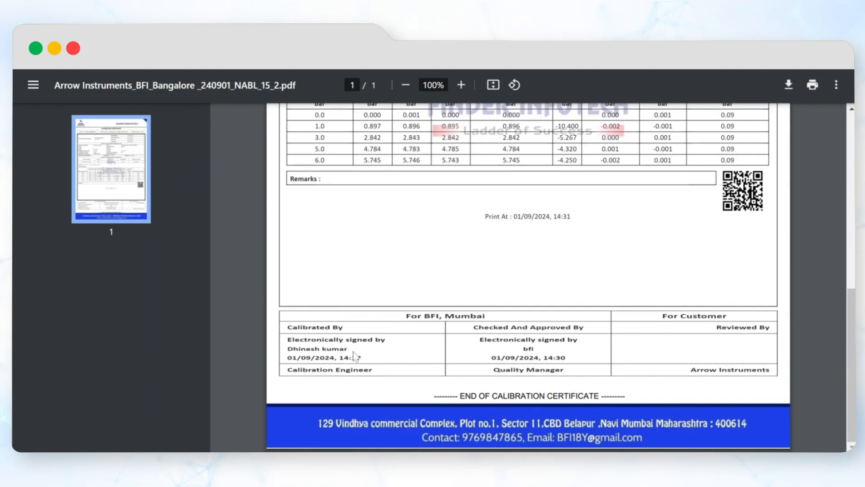
scroll(354, 356, up, 10)
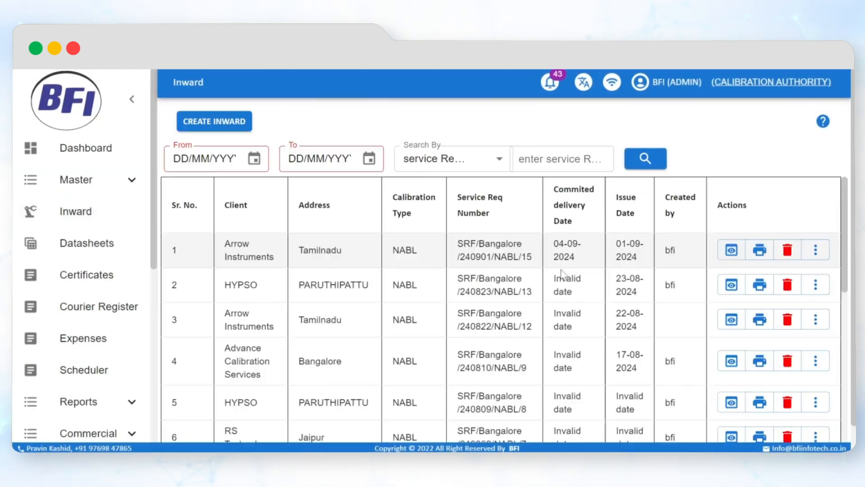
- Check the progress of Arrow Instruments' inward SRF/Bangalore/240901/NABL/15, and add a dispatch of pressure gauge Bfi0034 by hand dated 01/09/2024
click(815, 248)
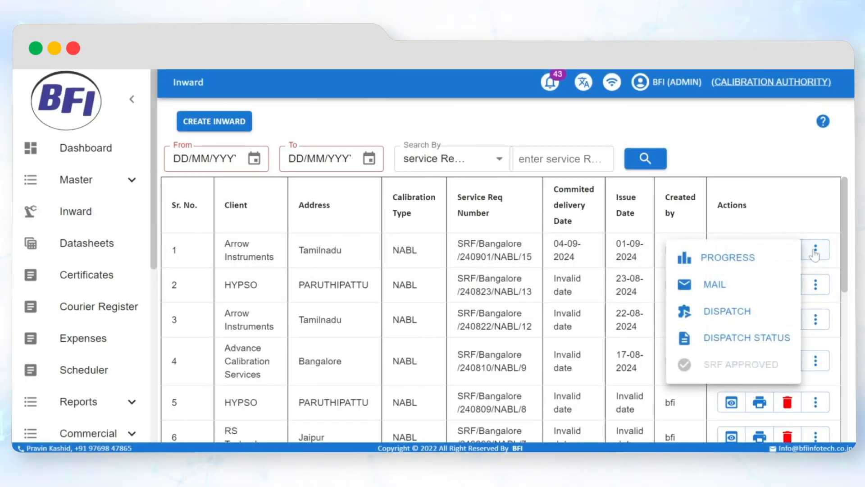
click(741, 260)
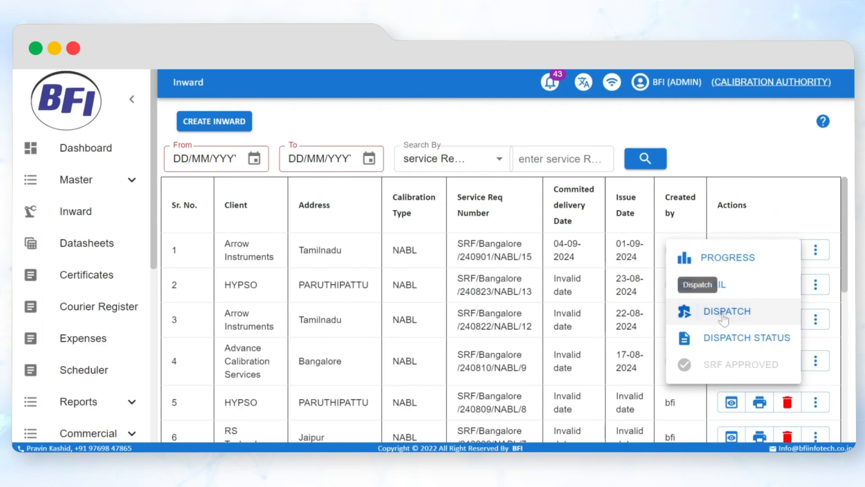
click(724, 318)
click(548, 212)
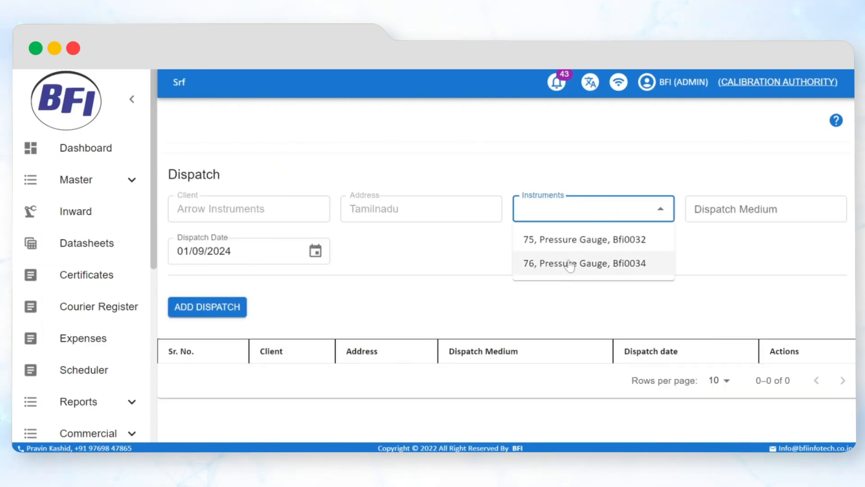
click(586, 261)
key(Tab)
text(by hand)
click(314, 269)
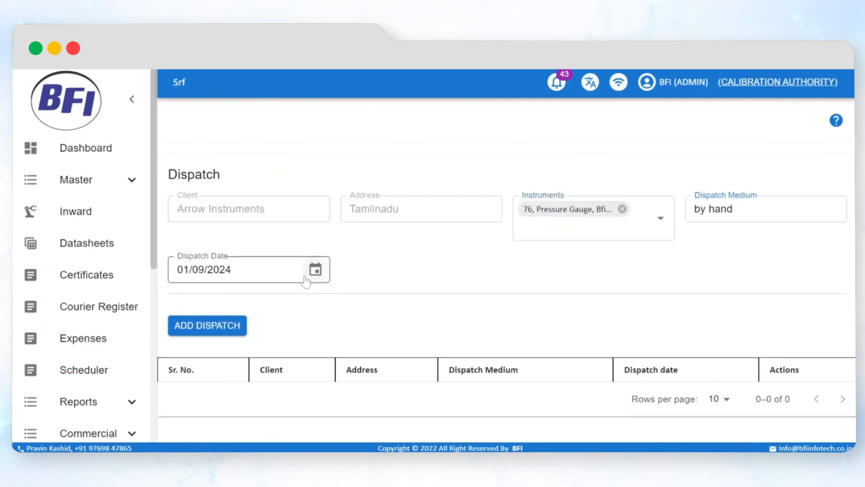
click(194, 359)
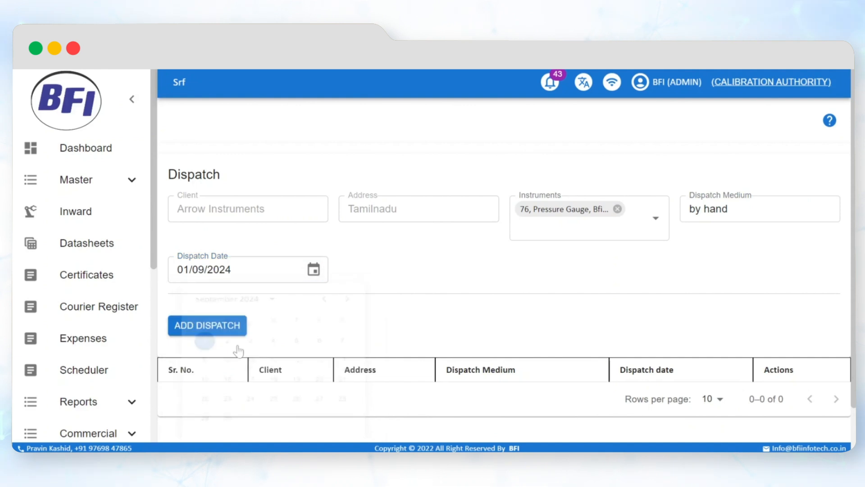
click(231, 328)
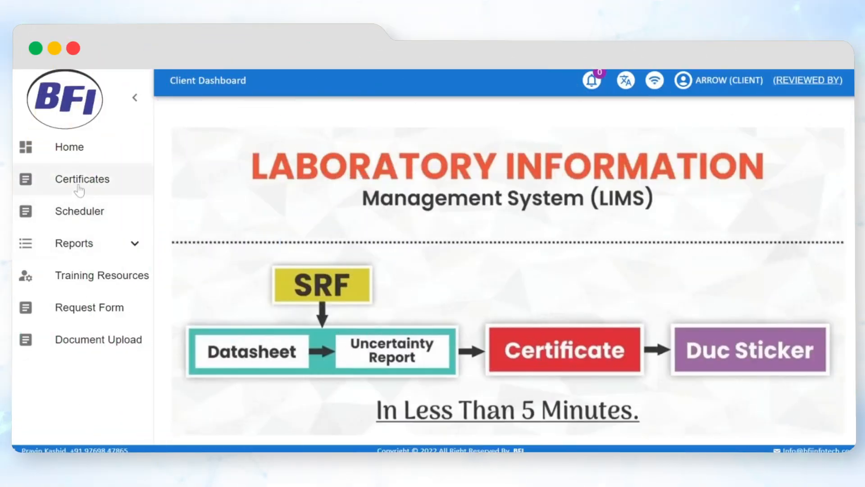
- In the client portal, open the certificate of pressure gauge Bfi0034 and look over its calibration results
click(79, 187)
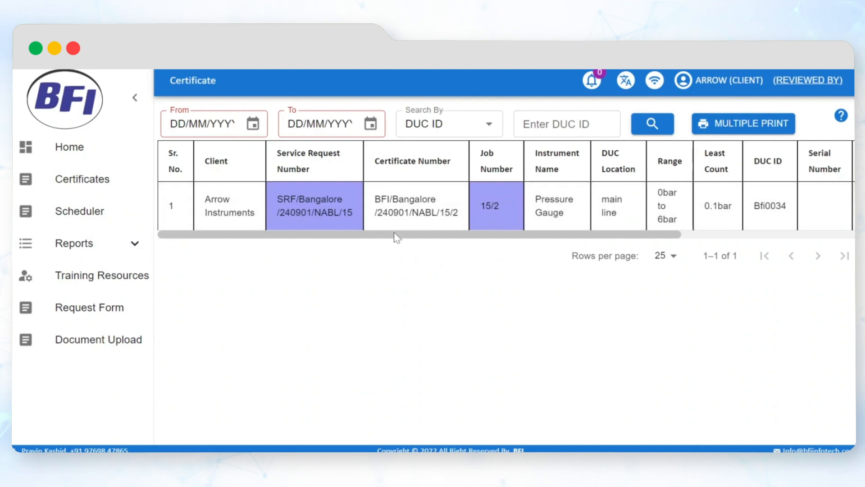
drag(395, 235, 577, 234)
click(748, 206)
scroll(358, 358, down, 5)
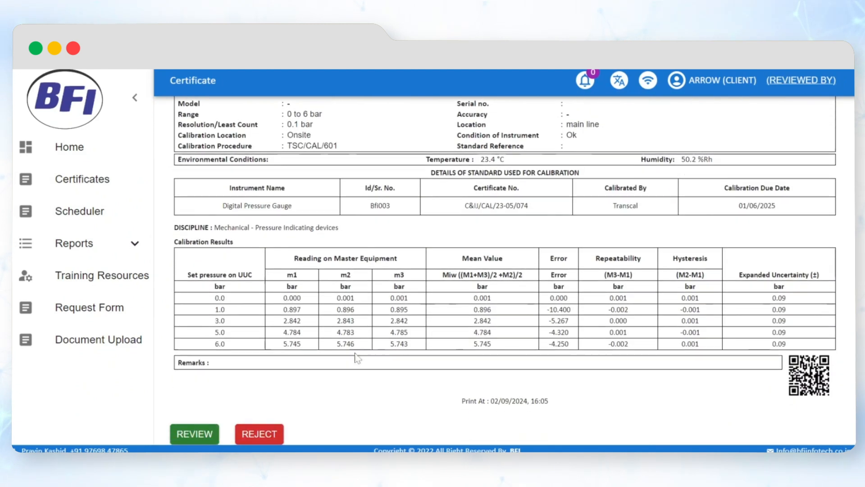
- Enter "Check Readings" as the reason for rejecting the certificate, and leave the rejection form
click(267, 438)
text(Check Readings)
click(634, 271)
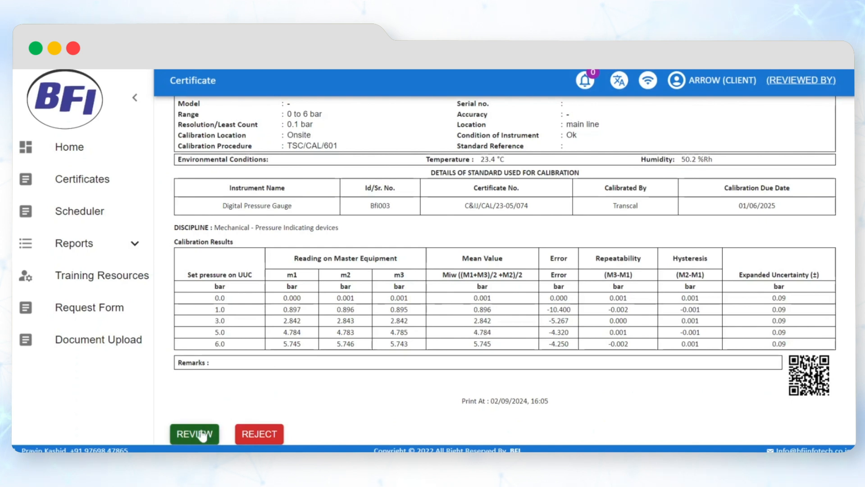
- Mark the certificate of pressure gauge Bfi0034 as reviewed by the client, and download its PDF to check the signatures
click(202, 435)
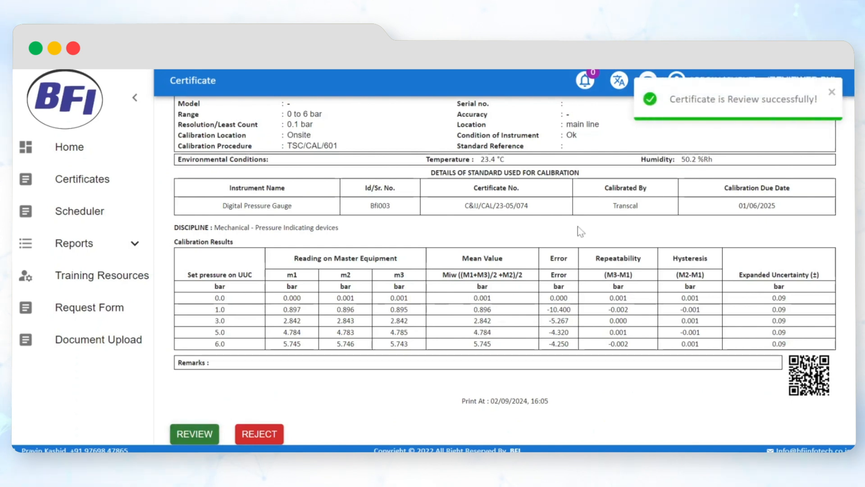
click(784, 152)
scroll(539, 230, down, 4)
scroll(539, 230, down, 5)
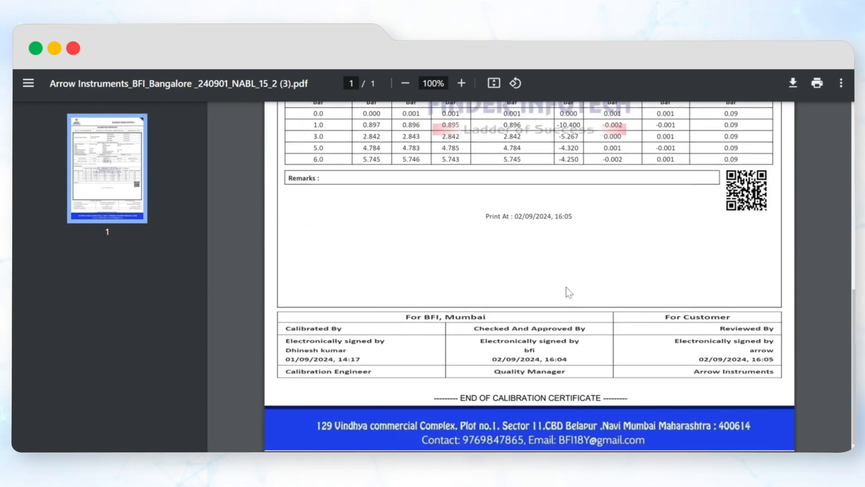
scroll(682, 355, up, 10)
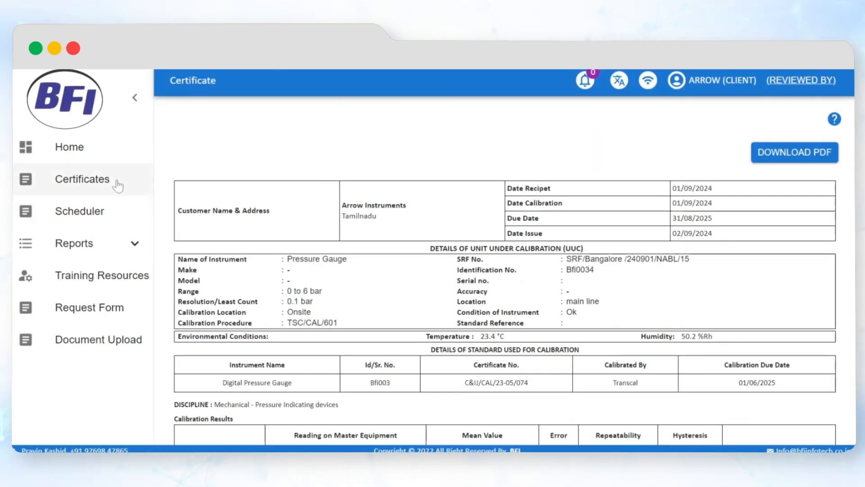
- Open the master certificate of the Digital Pressure Gauge from the client's certificate list and look through its calibration results
click(115, 182)
drag(606, 241, 791, 242)
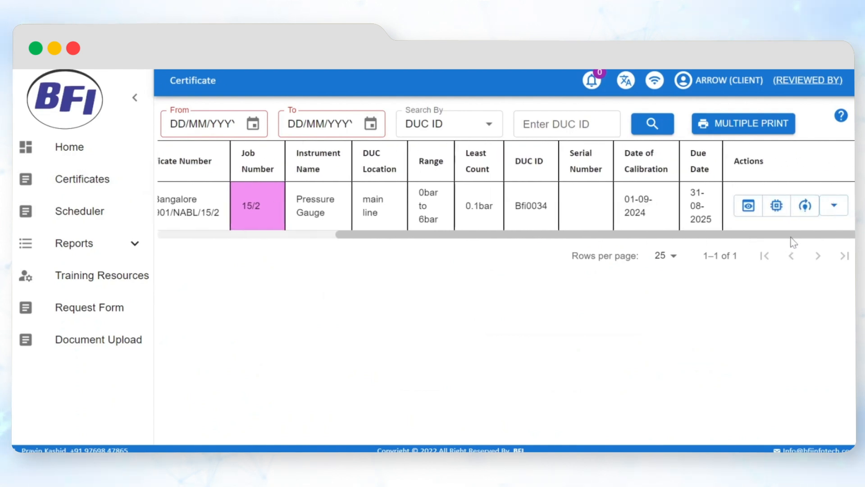
click(832, 208)
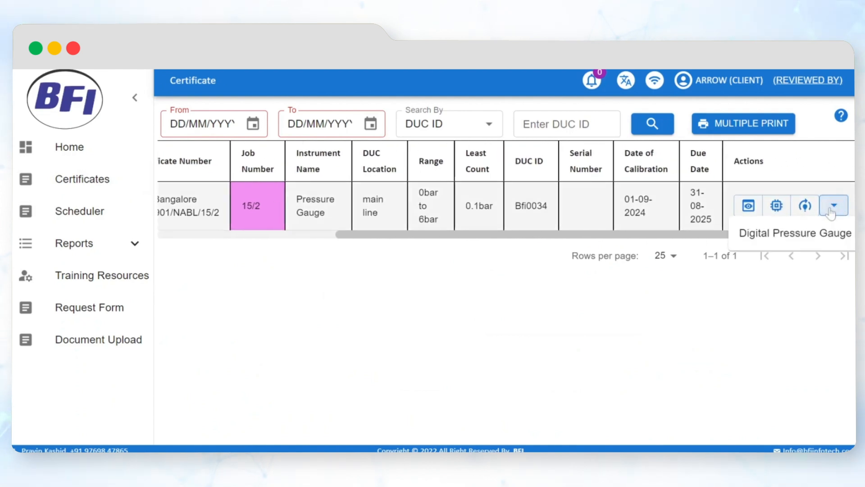
click(810, 239)
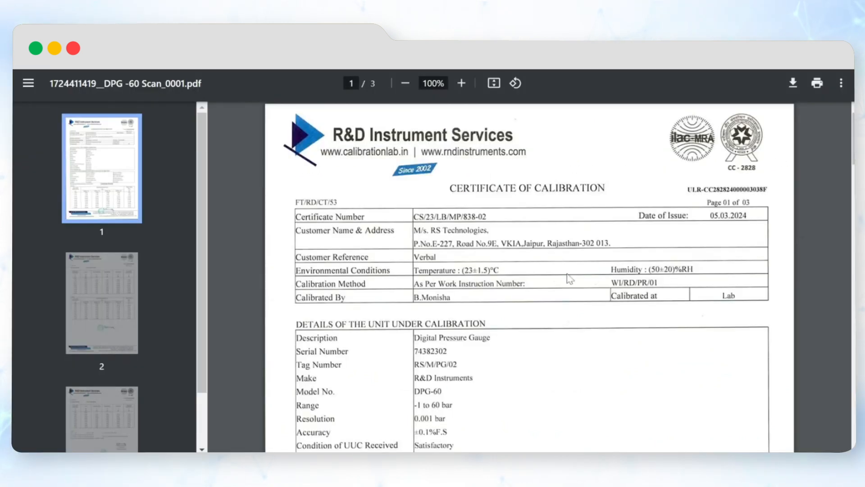
scroll(570, 279, down, 9)
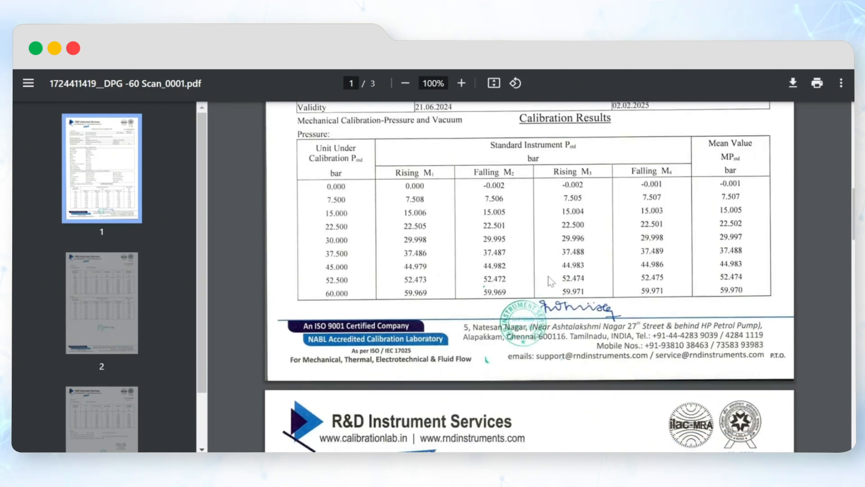
scroll(551, 281, down, 5)
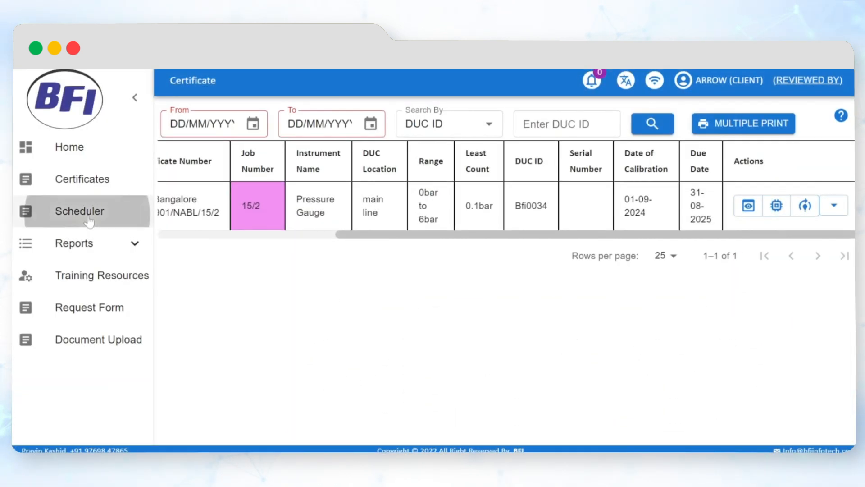
- Search the client's scheduler for instruments from 01/08/2025 to 01/09/2025 and look over the listed details
click(90, 211)
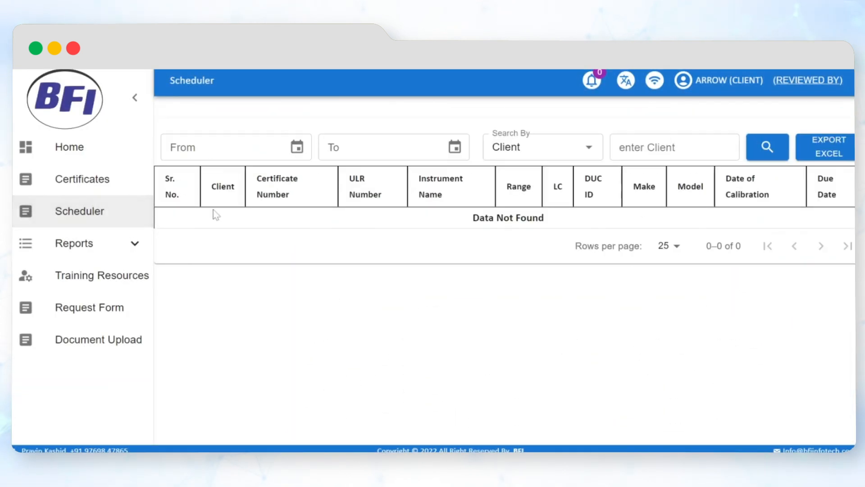
click(296, 148)
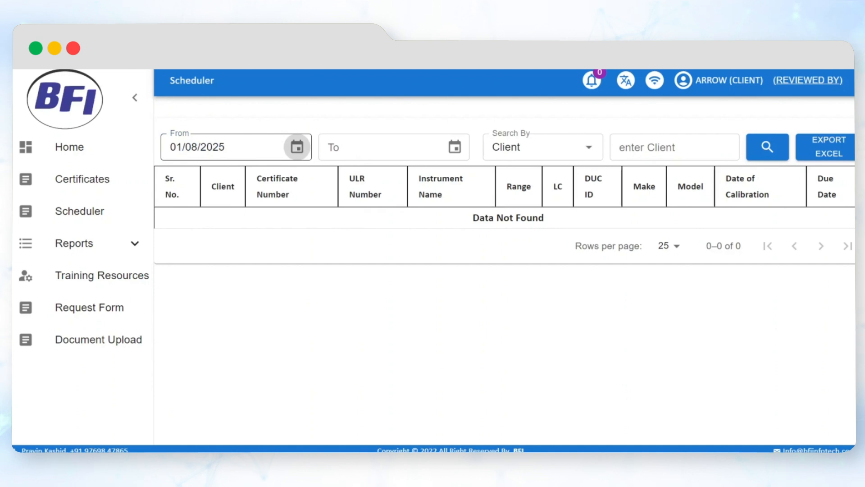
click(370, 148)
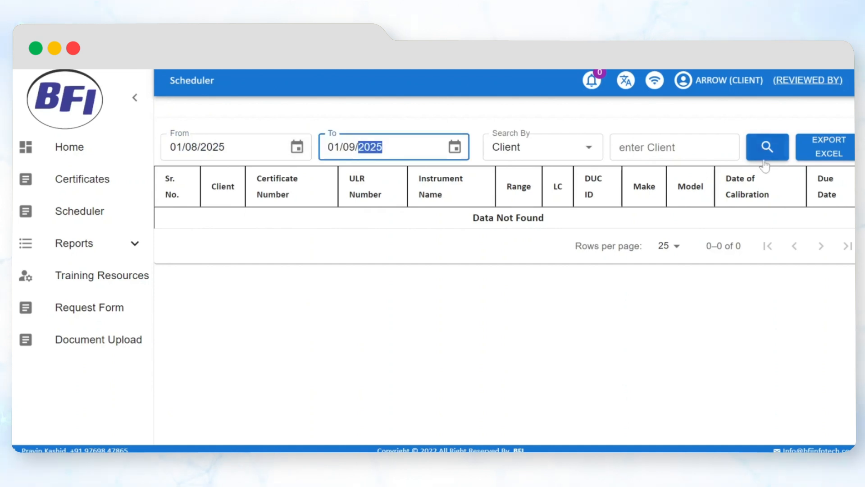
click(764, 160)
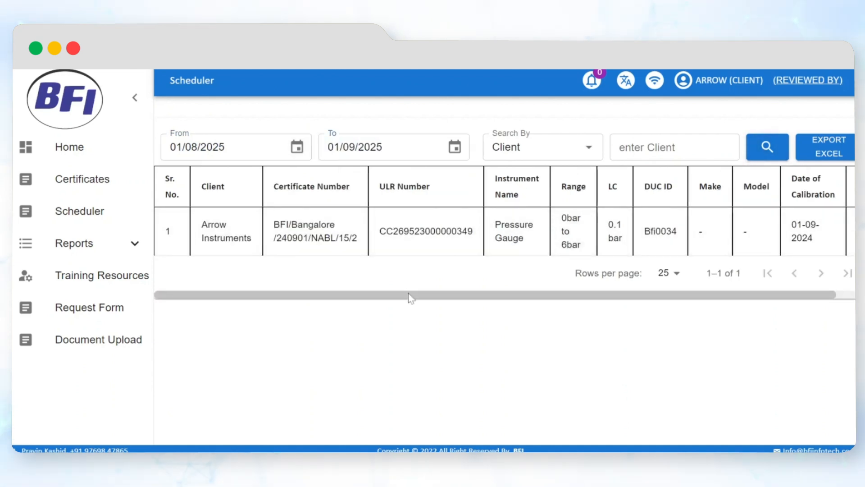
drag(409, 296, 459, 308)
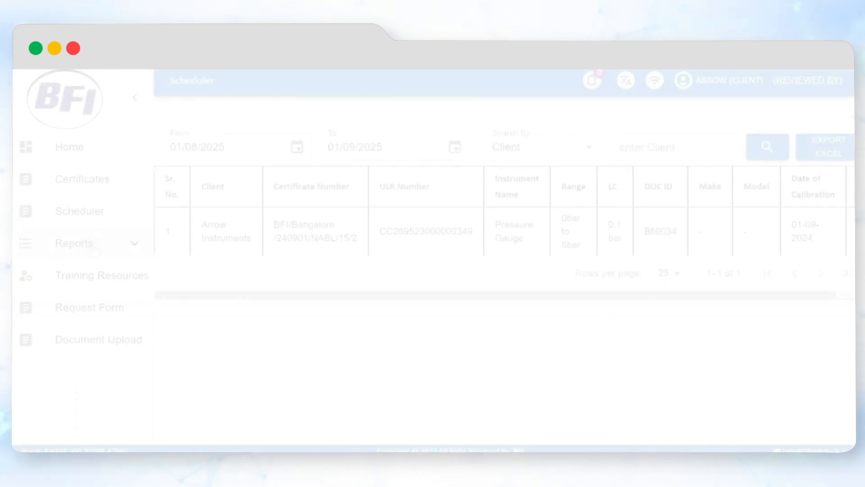
- Look up the history card of Arrow Instruments' pressure gauge Bfi0034 and look through its full record
click(90, 244)
click(96, 283)
click(226, 143)
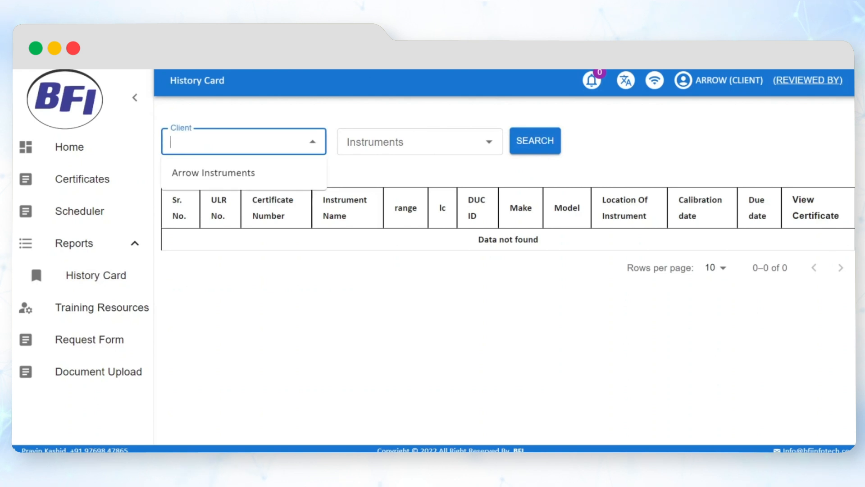
click(228, 175)
click(359, 149)
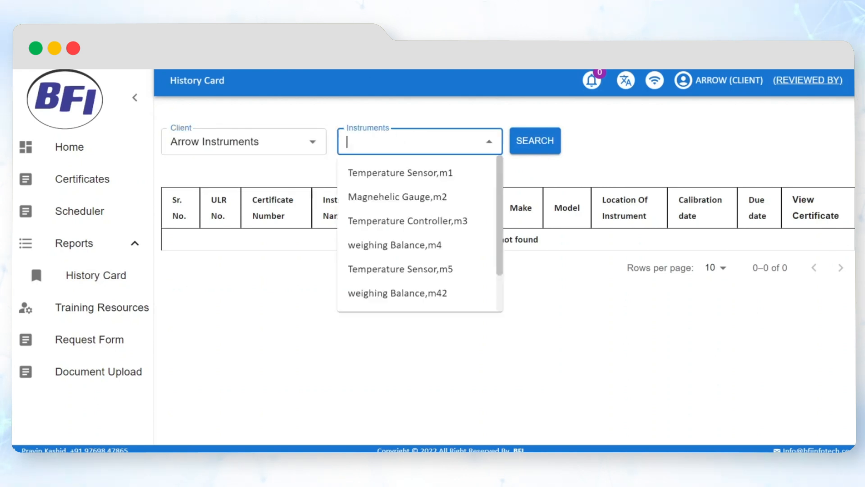
scroll(393, 268, down, 2)
click(392, 270)
click(532, 145)
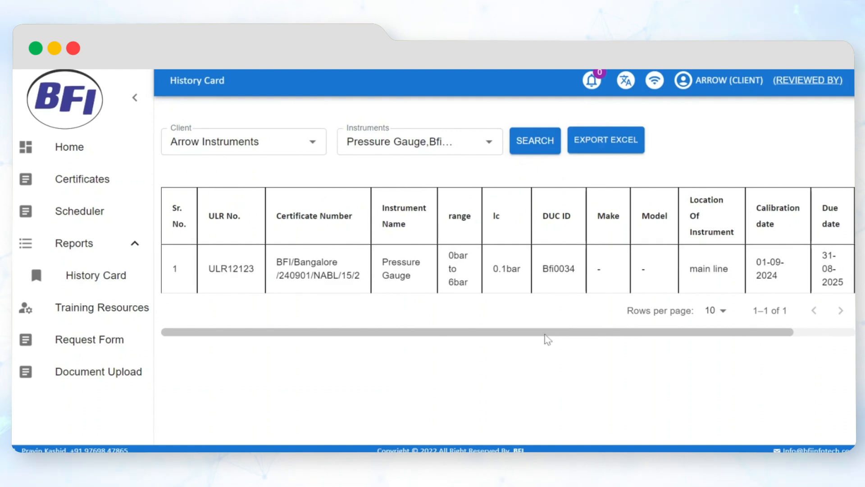
scroll(585, 334, right, 3)
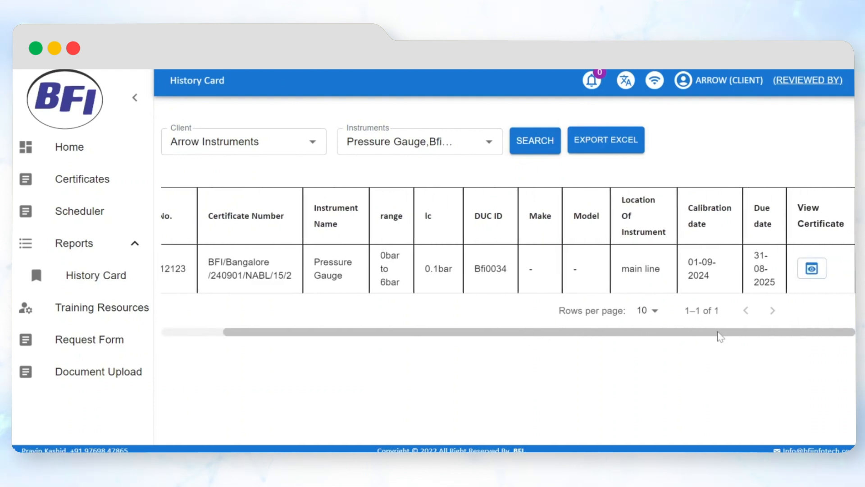
scroll(719, 335, left, 3)
- Submit a client request of type Repairing with the message "Pressure Gauge Repairing", and view the request list
click(114, 345)
click(269, 176)
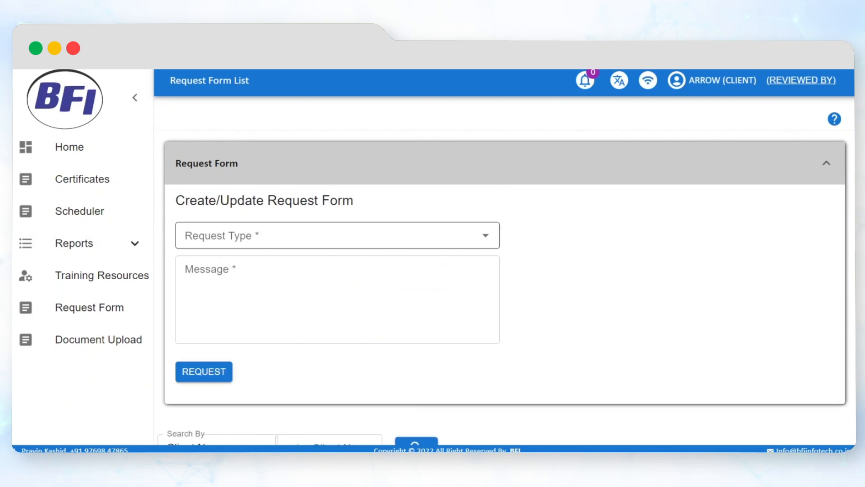
click(244, 235)
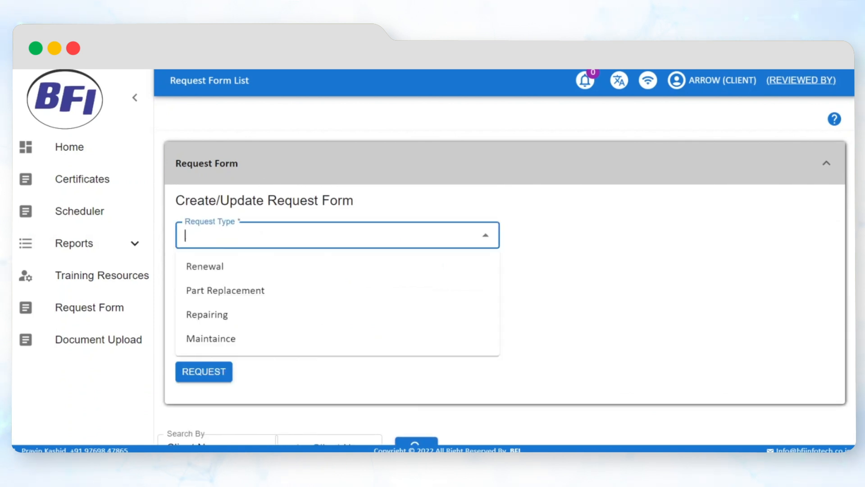
click(242, 317)
click(242, 318)
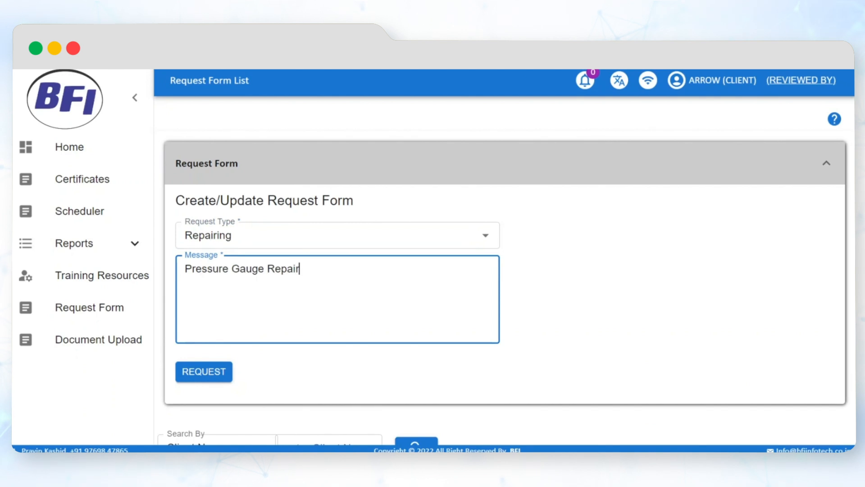
click(210, 371)
scroll(406, 369, down, 2)
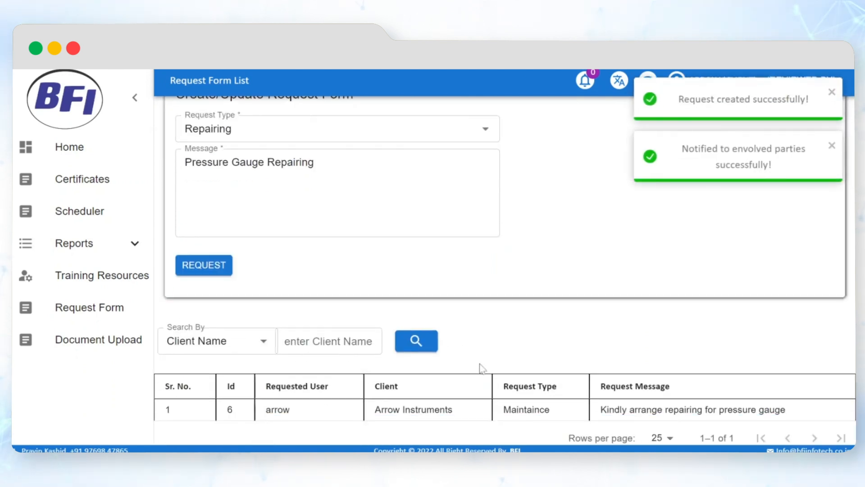